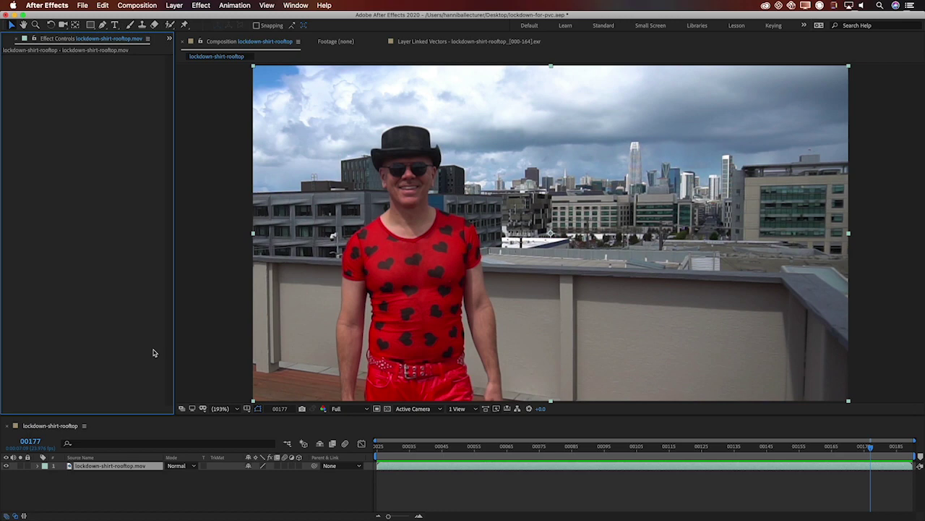
# Step: Preview the rooftop shot and stop playback on frame 00160
pyautogui.press('space')
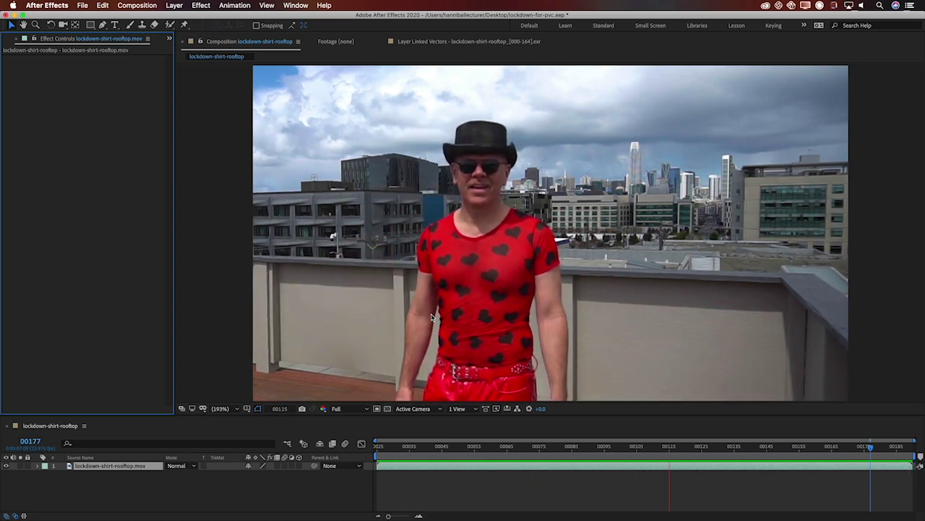
pyautogui.press('space')
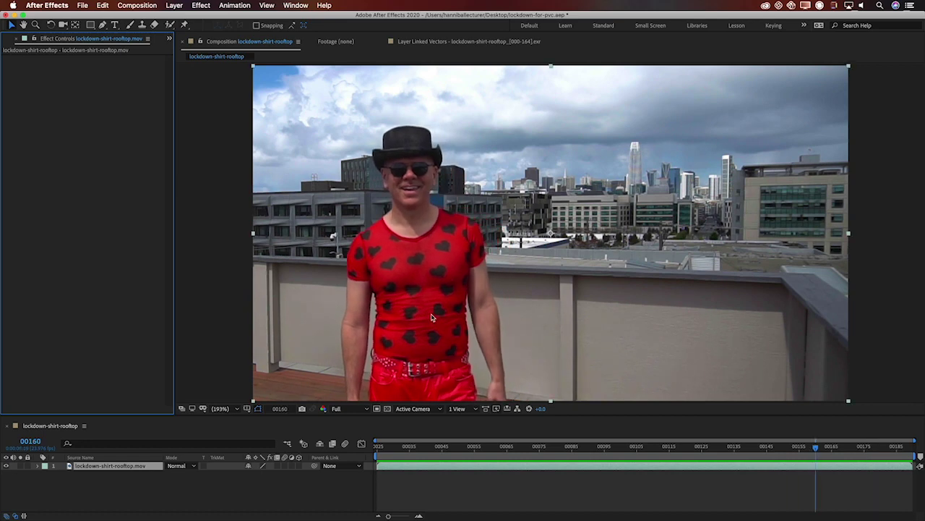
# Step: Add Vranos > Lockdown to the rooftop footage layer from the Effect Controls context menu
pyautogui.rightClick(96, 233)
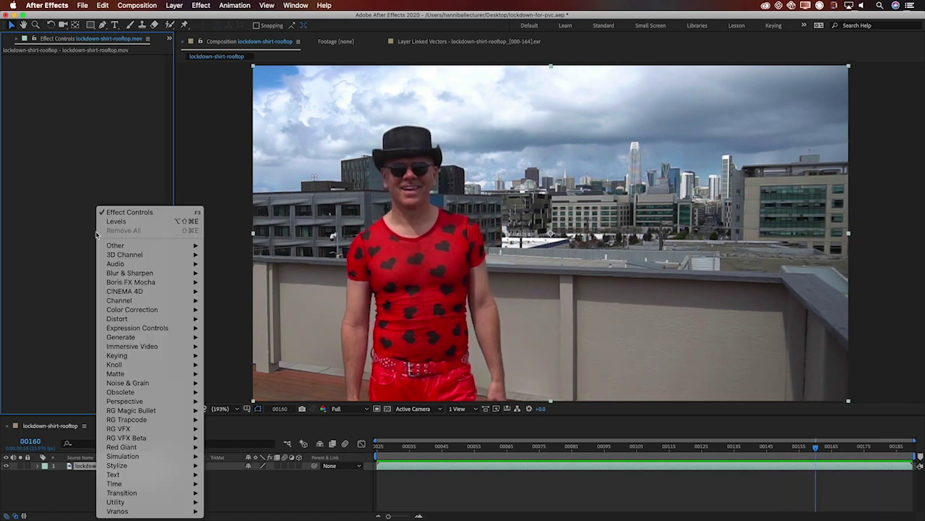
pyautogui.moveTo(176, 511)
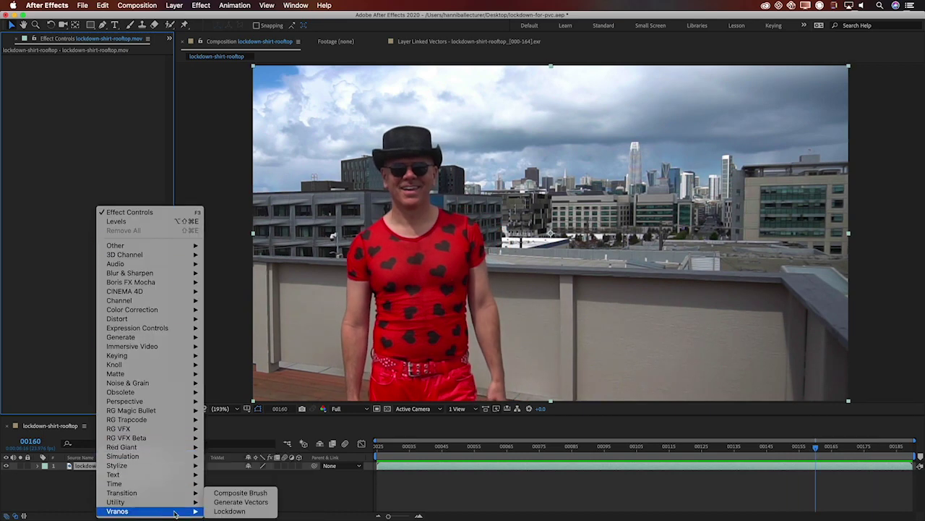
pyautogui.click(230, 513)
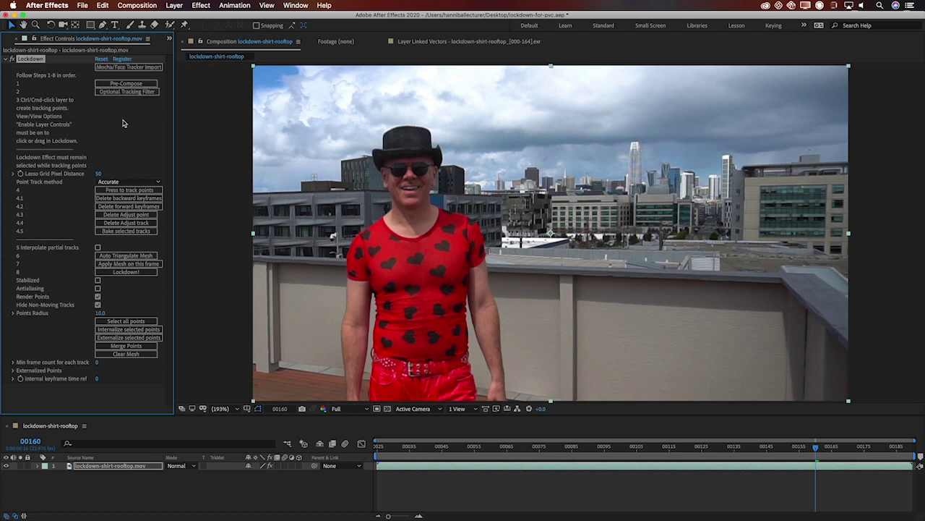
# Step: Switch Lockdown's Point Track method to Connected Vectors and queue the Full Vector Setup render
pyautogui.click(138, 183)
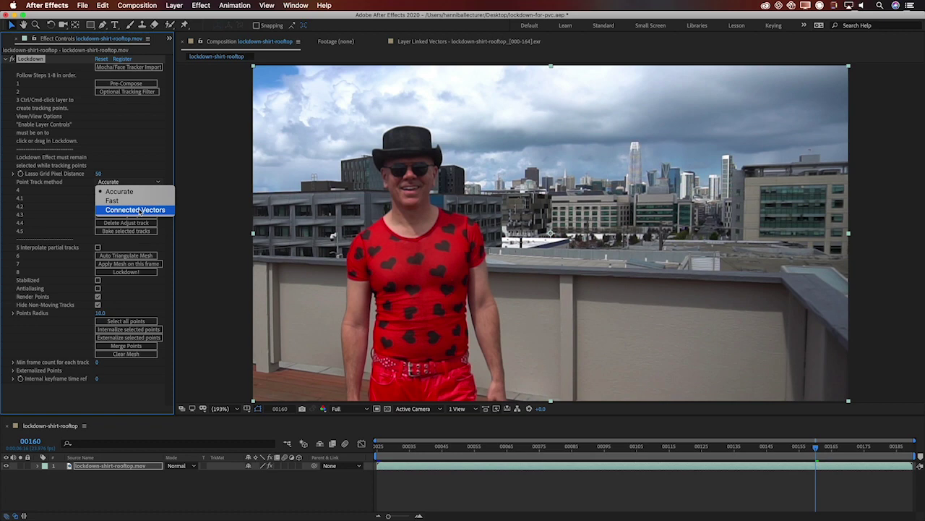
pyautogui.click(140, 210)
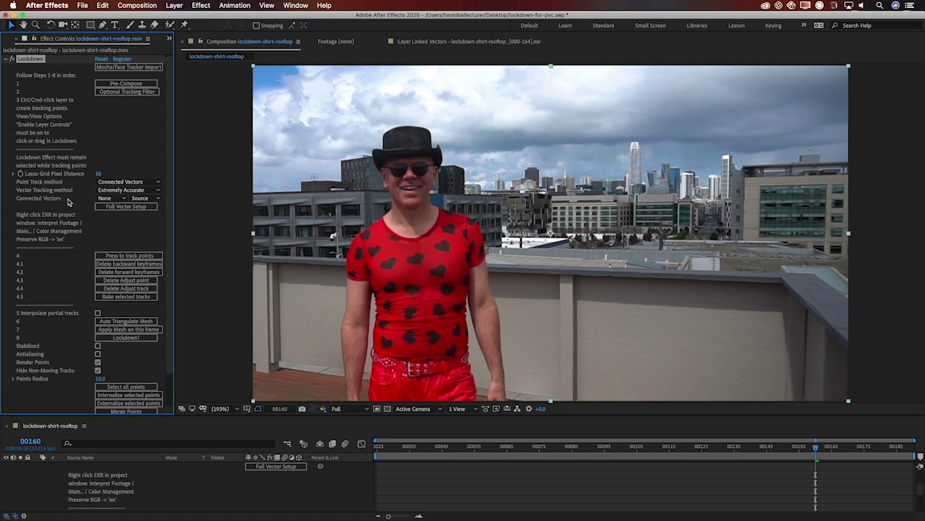
pyautogui.click(115, 209)
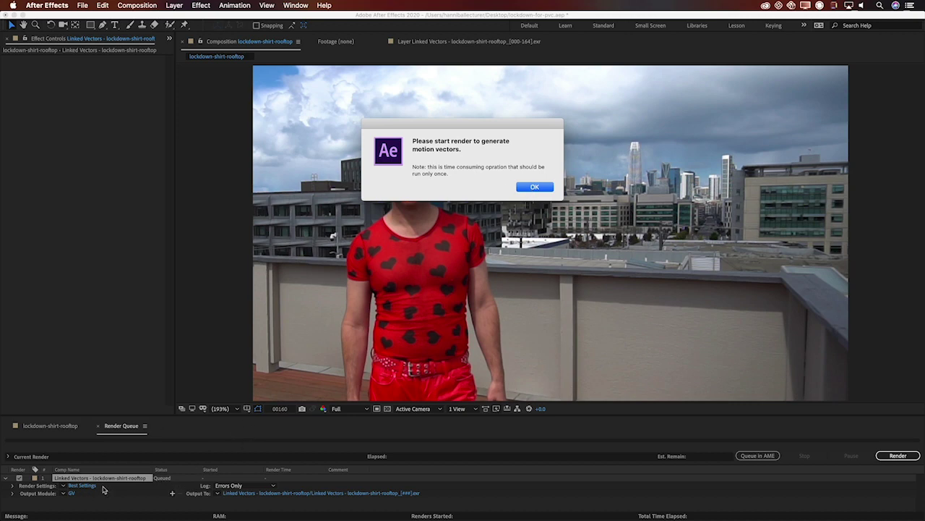
# Step: Acknowledge the 'Please start render' and 'After rendering finishes' Preserve RGB alerts
pyautogui.click(535, 187)
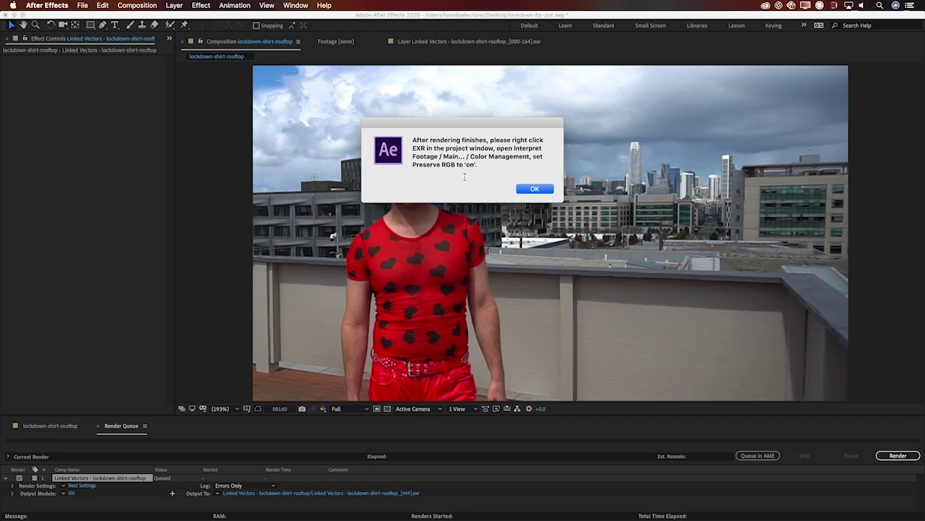
pyautogui.click(540, 190)
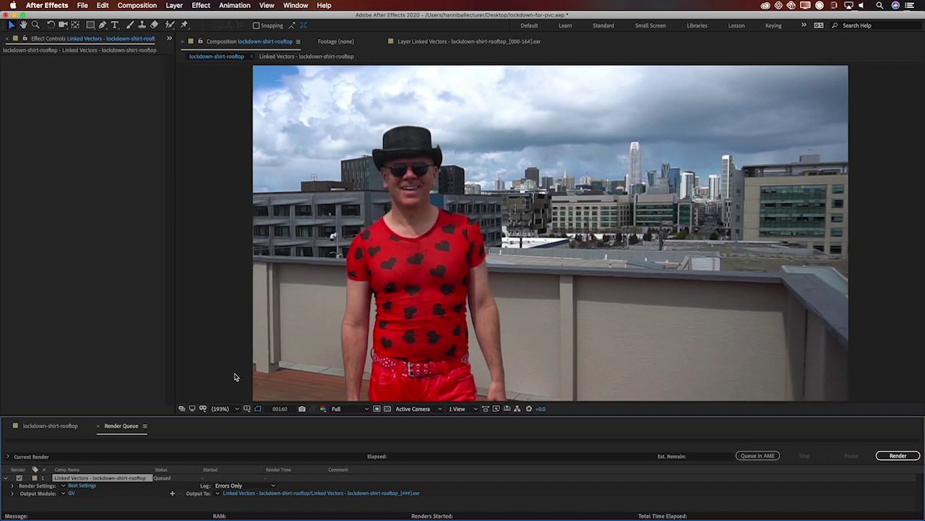
# Step: Open the Linked Vectors precomp from the rooftop timeline and return to Effect Controls
pyautogui.click(50, 427)
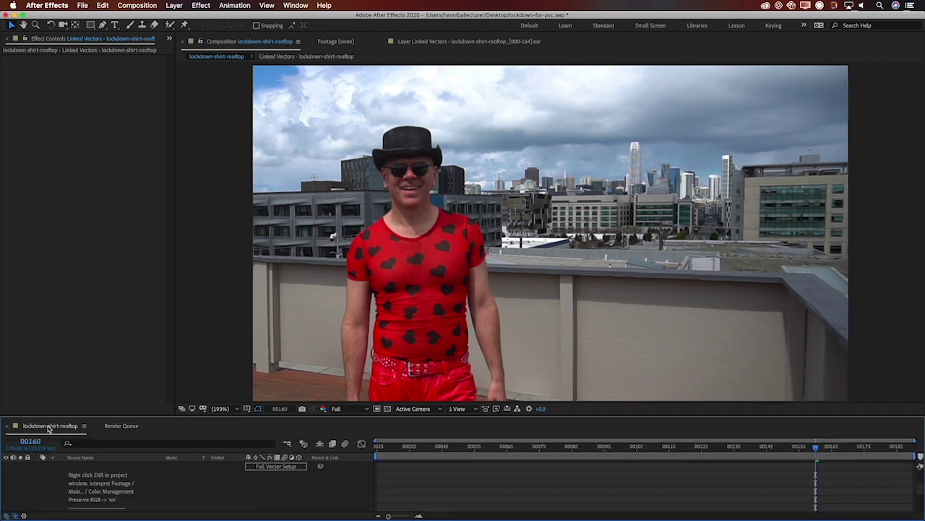
pyautogui.scroll(3, 52, 474)
pyautogui.click(52, 473)
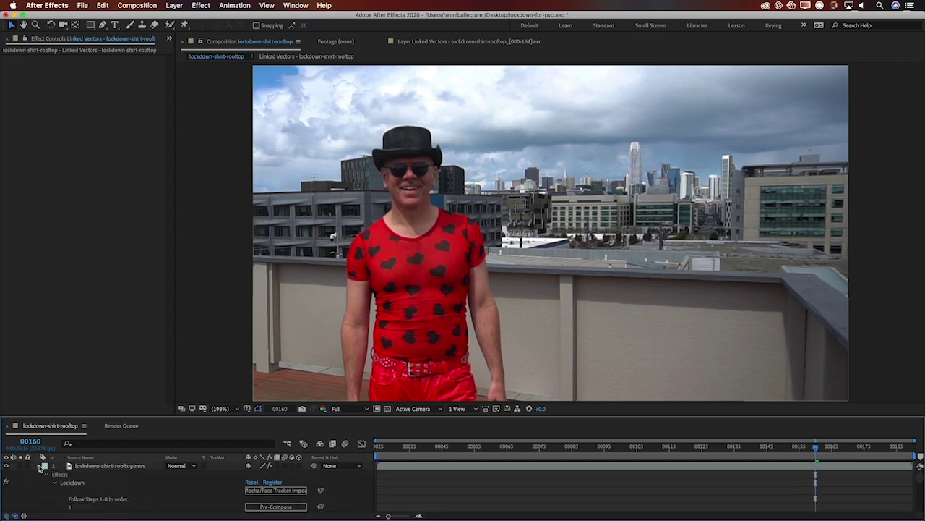
pyautogui.click(39, 466)
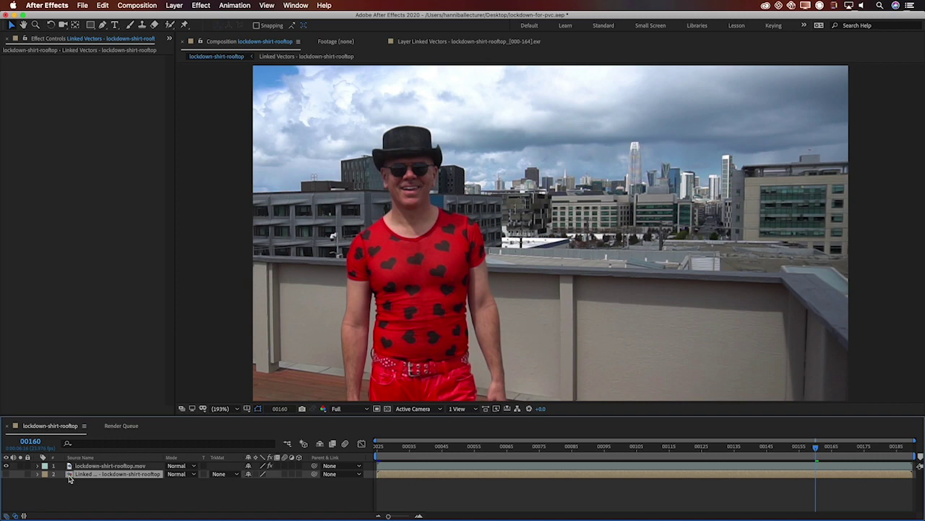
pyautogui.doubleClick(69, 475)
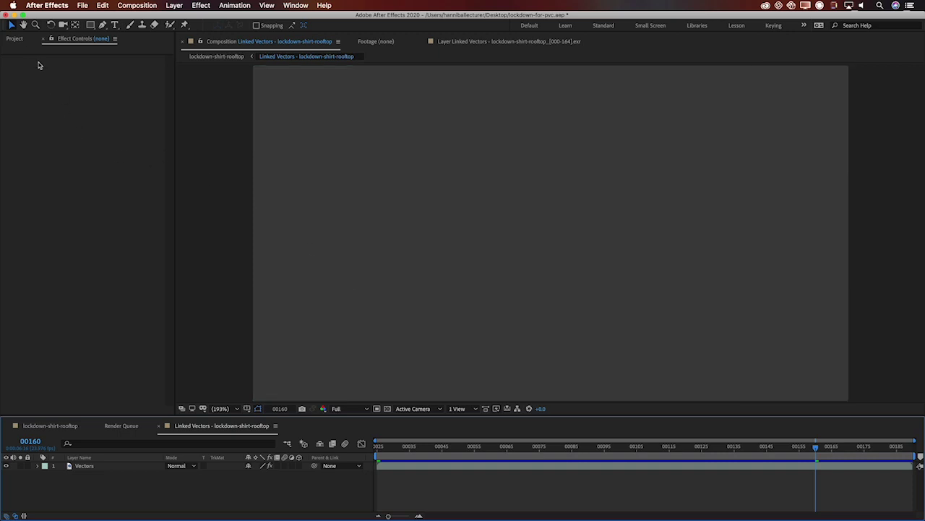
pyautogui.click(15, 39)
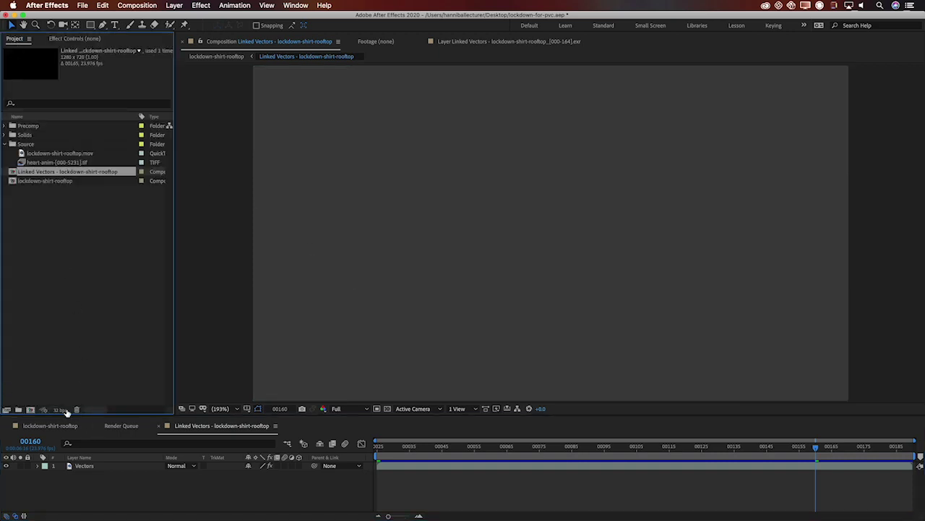
pyautogui.click(75, 39)
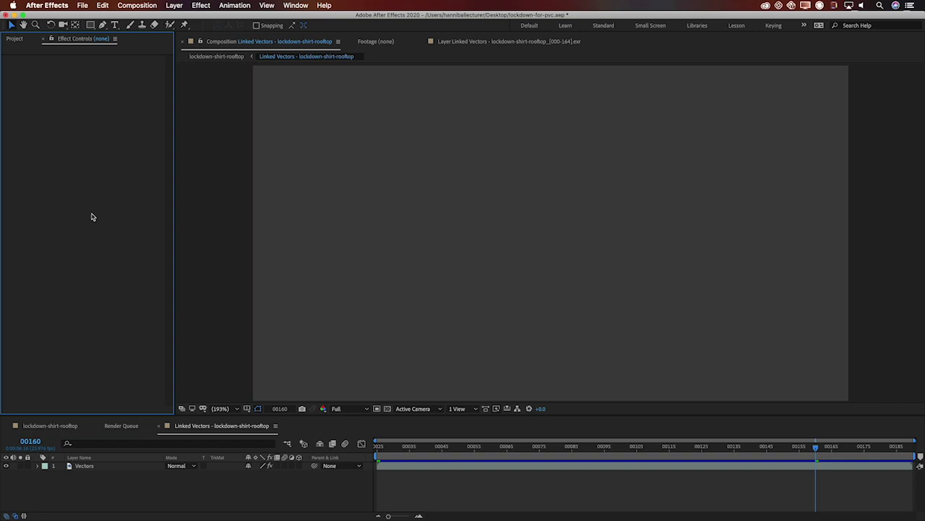
# Step: Add Levels (Input Black 0.4990, White 0.5010) to Vectors, view frame 00137, then disable it
pyautogui.click(76, 466)
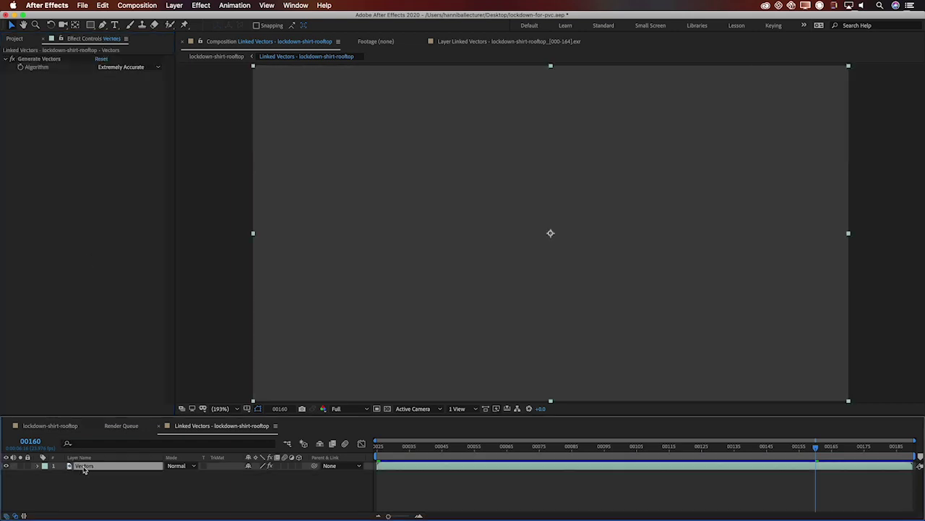
pyautogui.press('super+alt+shift+e')
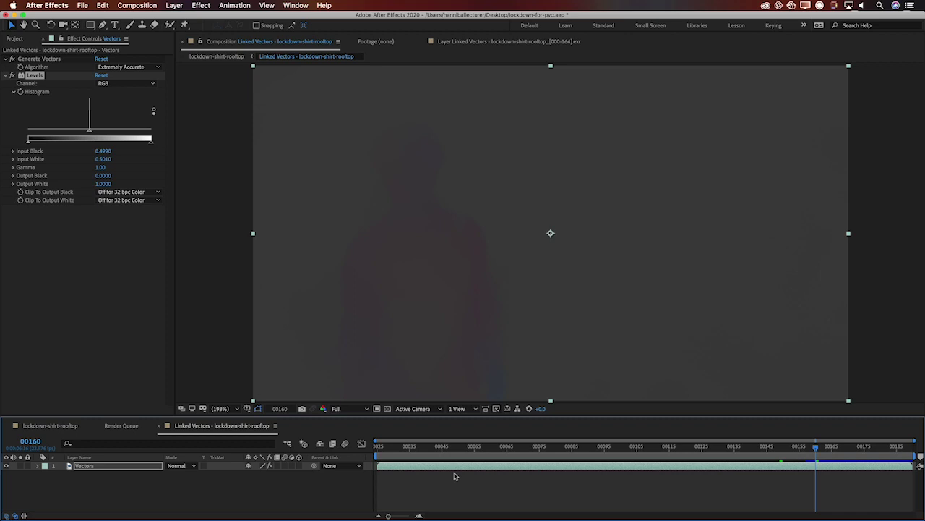
pyautogui.moveTo(816, 449); pyautogui.dragTo(741, 454)
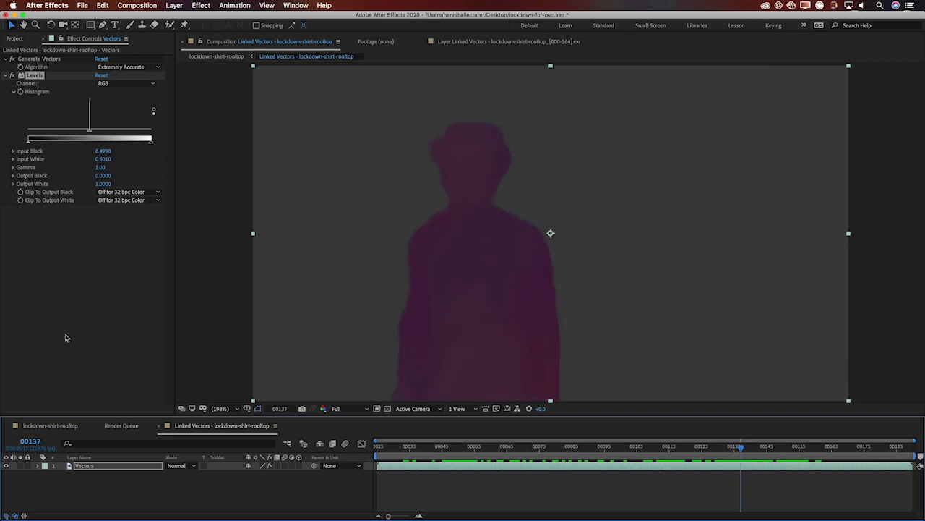
pyautogui.click(13, 77)
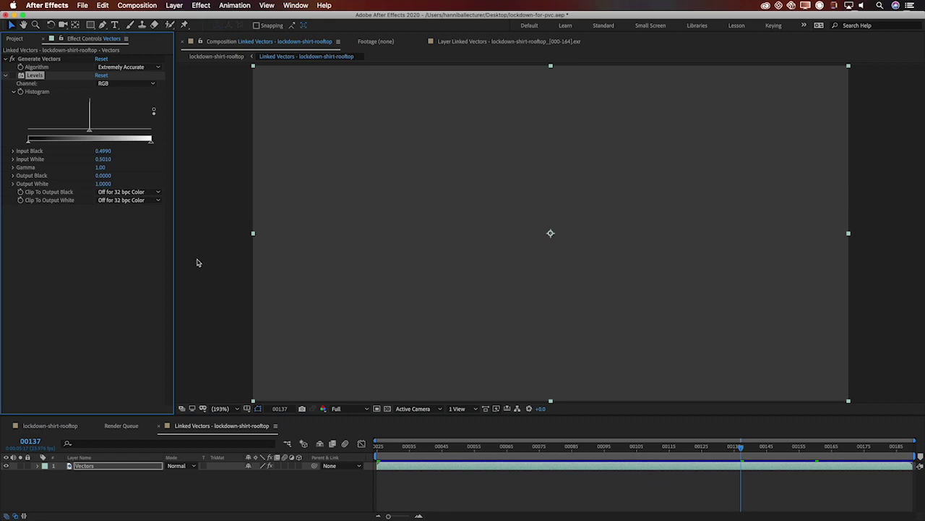
# Step: Render the queued Linked Vectors EXR sequence and switch back to the rooftop timeline
pyautogui.click(121, 428)
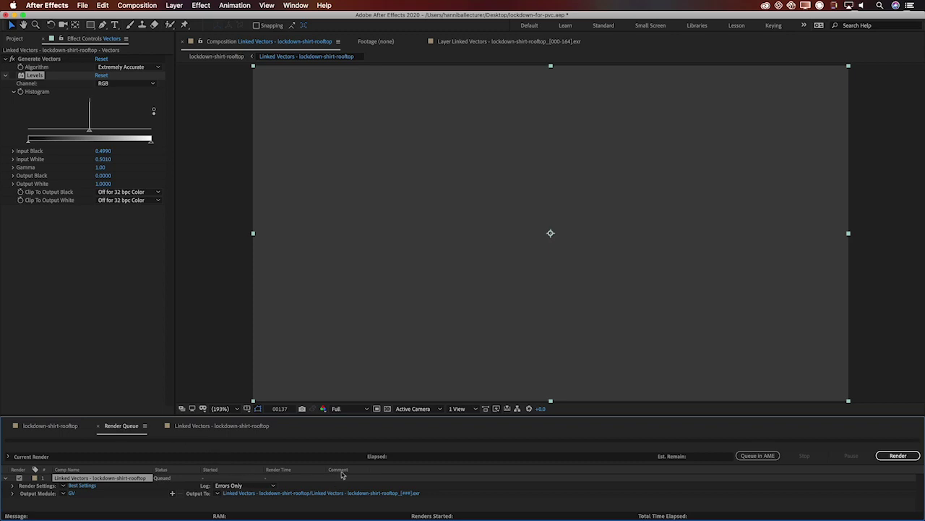
pyautogui.click(898, 456)
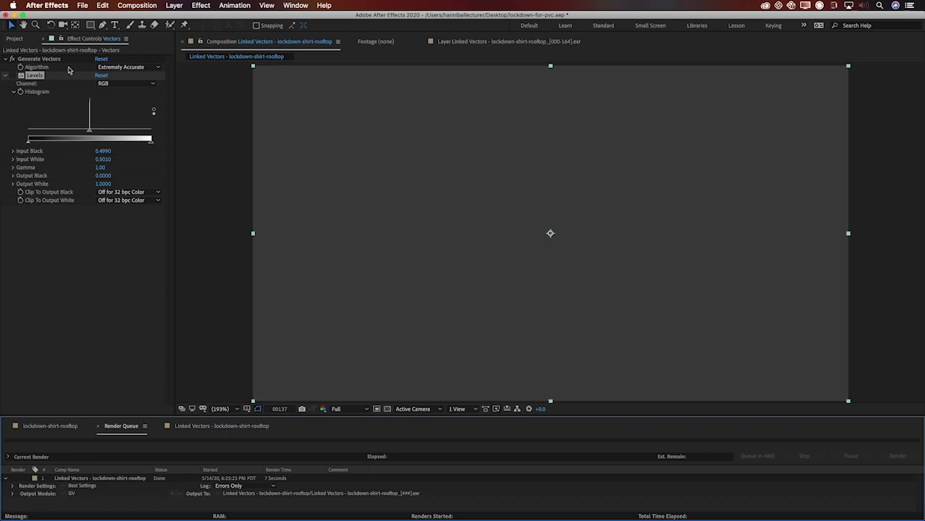
pyautogui.click(63, 425)
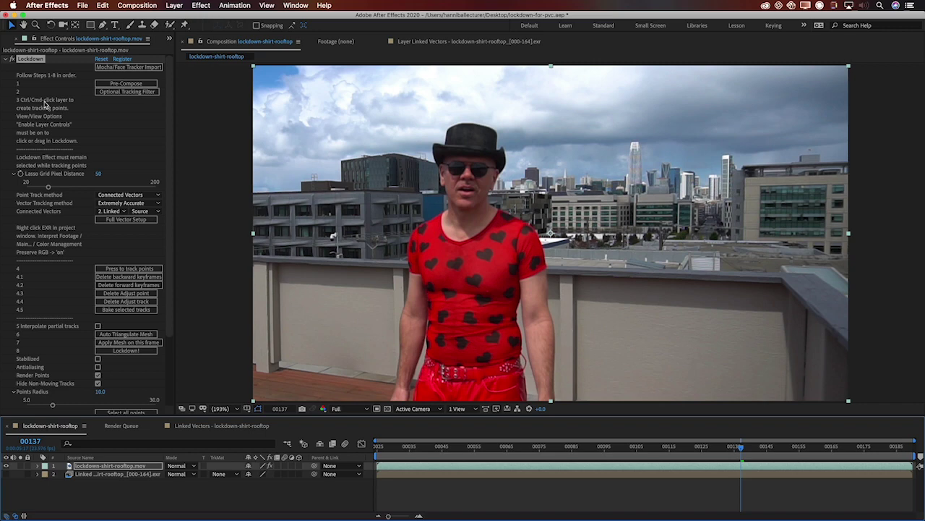
# Step: Enable Preserve RGB in the Linked Vectors EXR footage's Color Management interpretation settings
pyautogui.press('super+0')
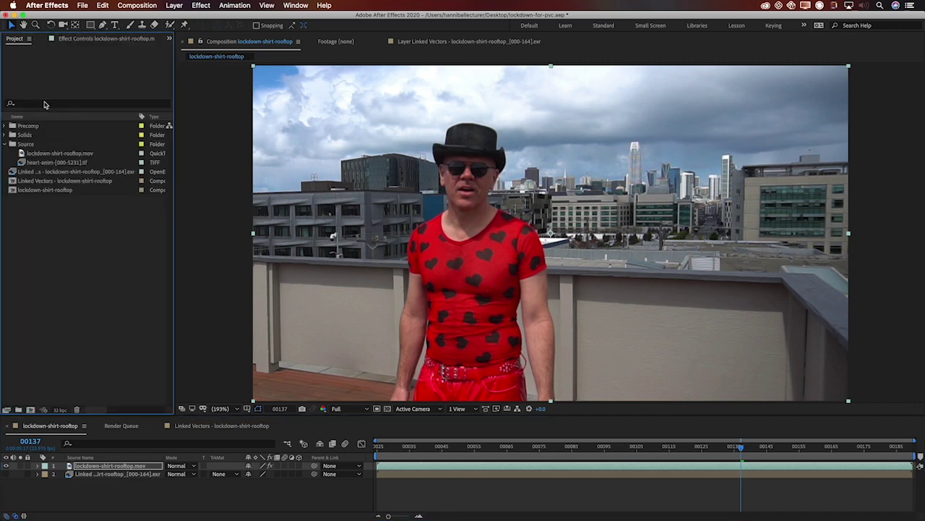
pyautogui.click(43, 172)
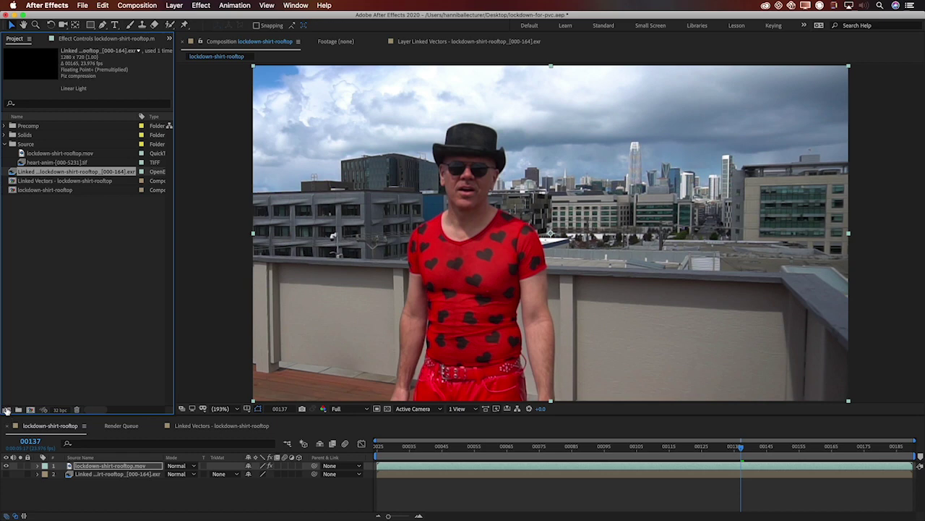
pyautogui.click(6, 409)
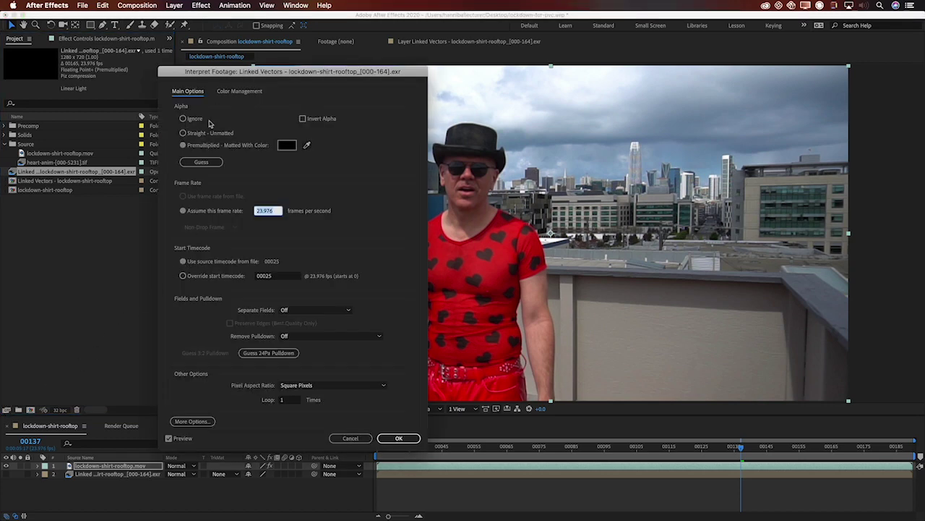
pyautogui.click(236, 93)
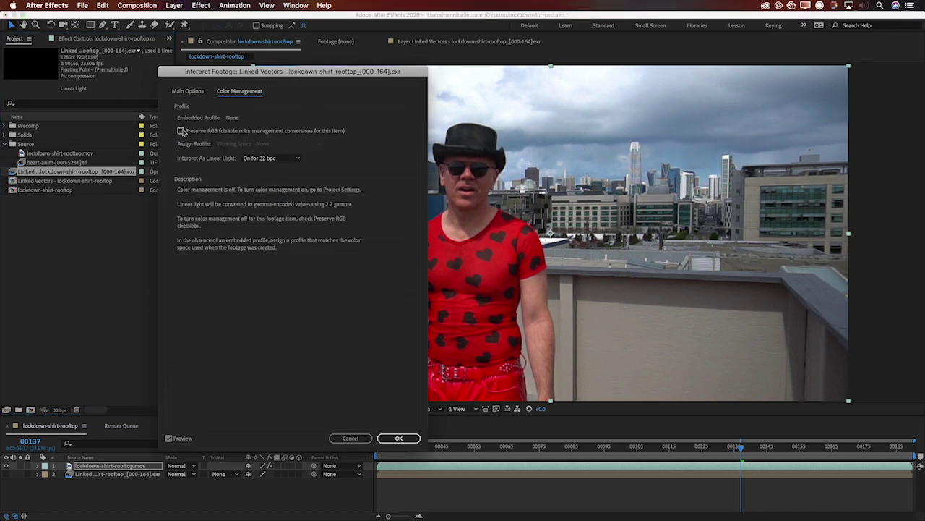
pyautogui.click(182, 131)
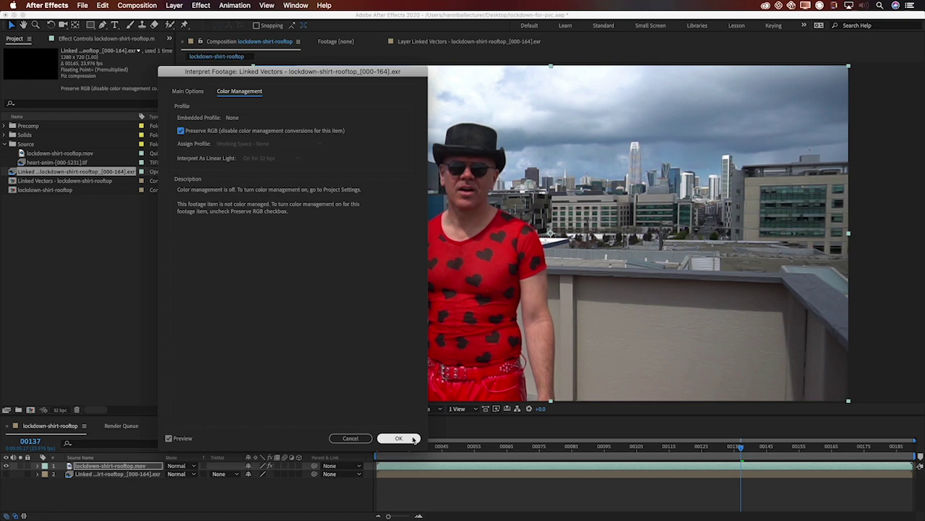
pyautogui.click(399, 438)
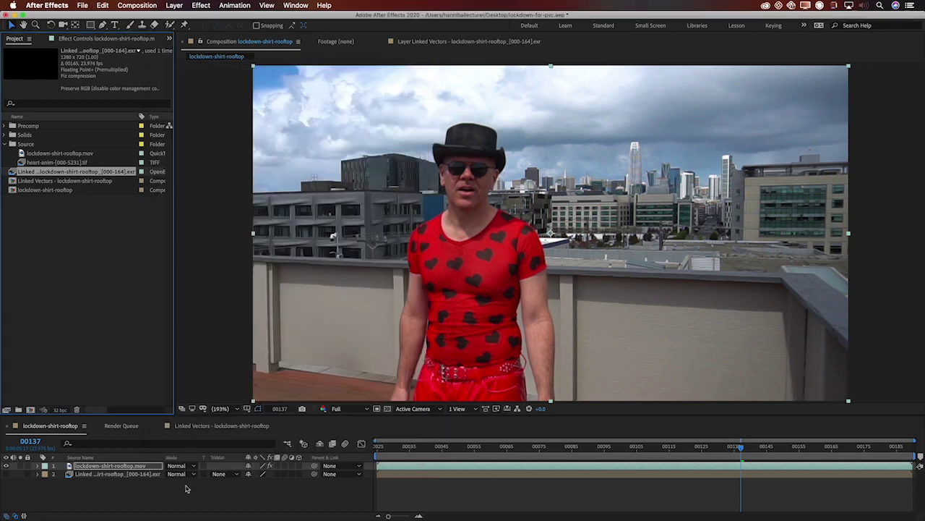
# Step: Reveal the footage layer's Lockdown effect and move back to an earlier frame
pyautogui.click(148, 467)
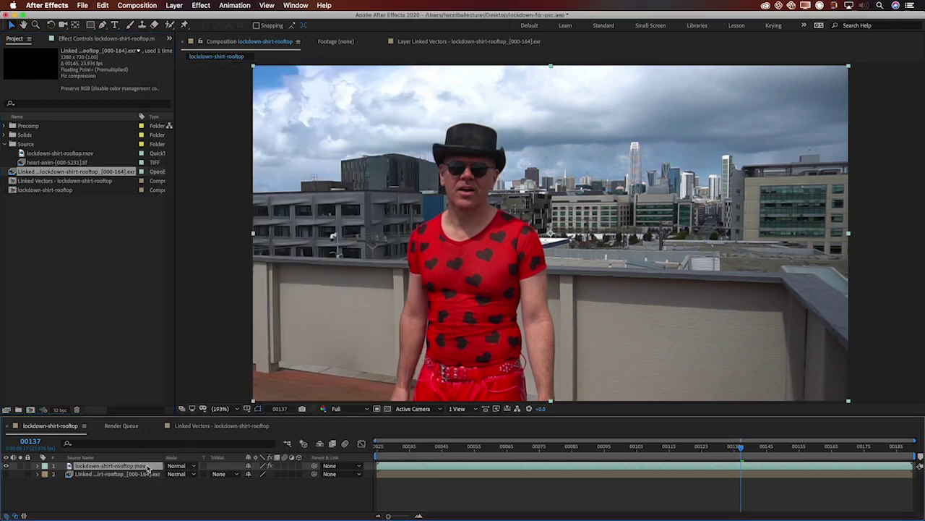
pyautogui.press('F3')
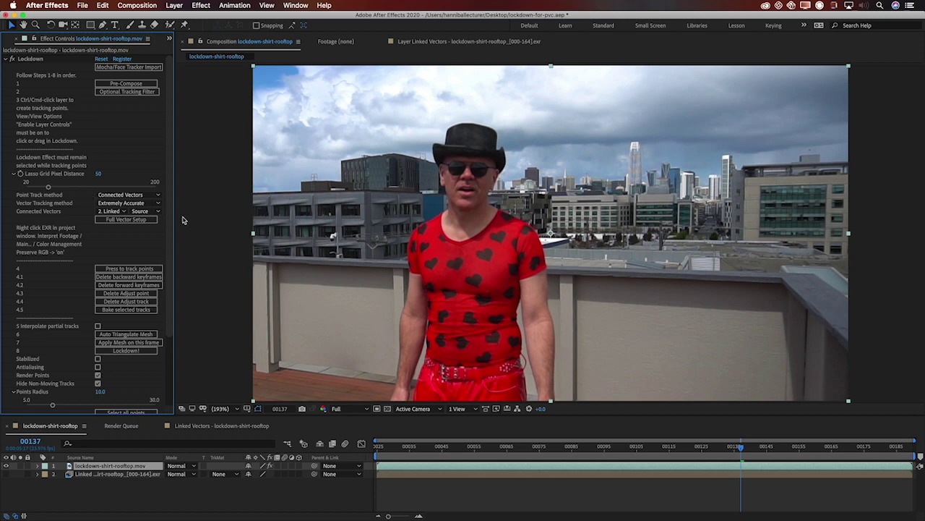
pyautogui.moveTo(741, 447); pyautogui.dragTo(650, 447)
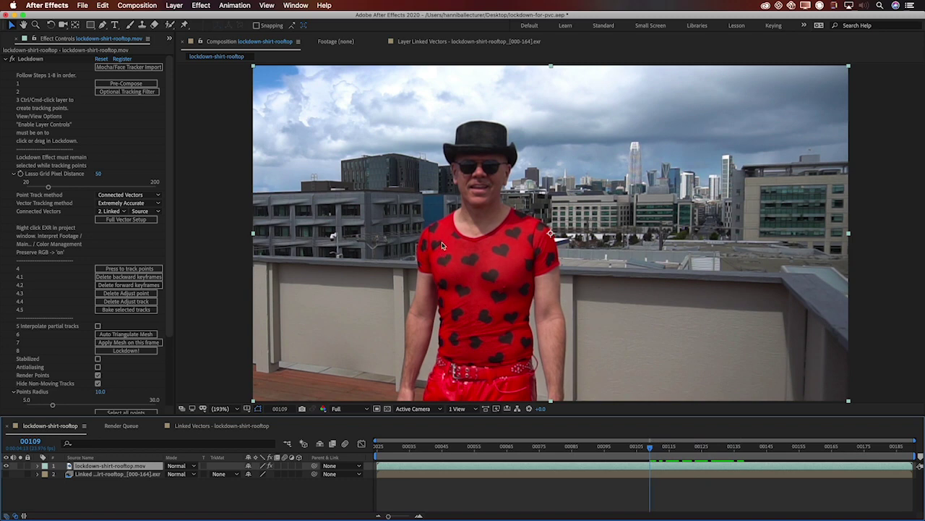
pyautogui.hscroll(-2, 443, 245)
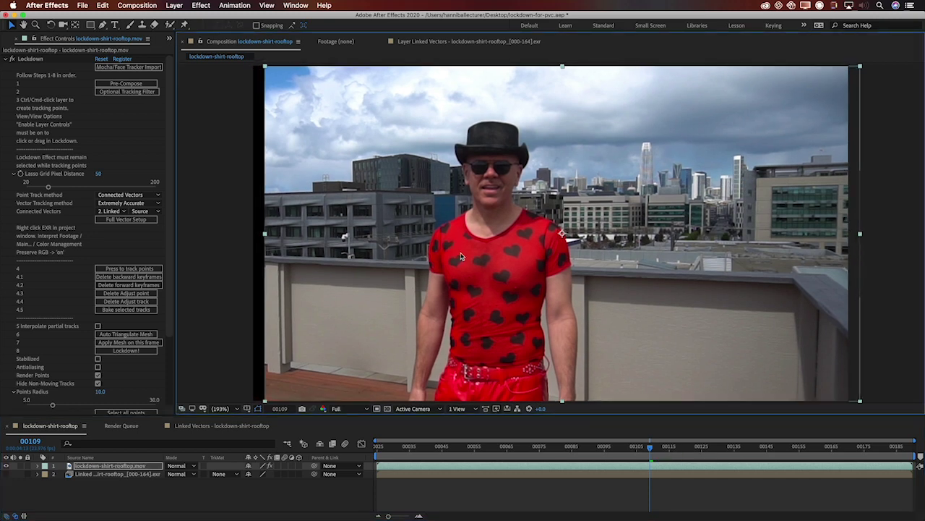
pyautogui.hscroll(2, 461, 256)
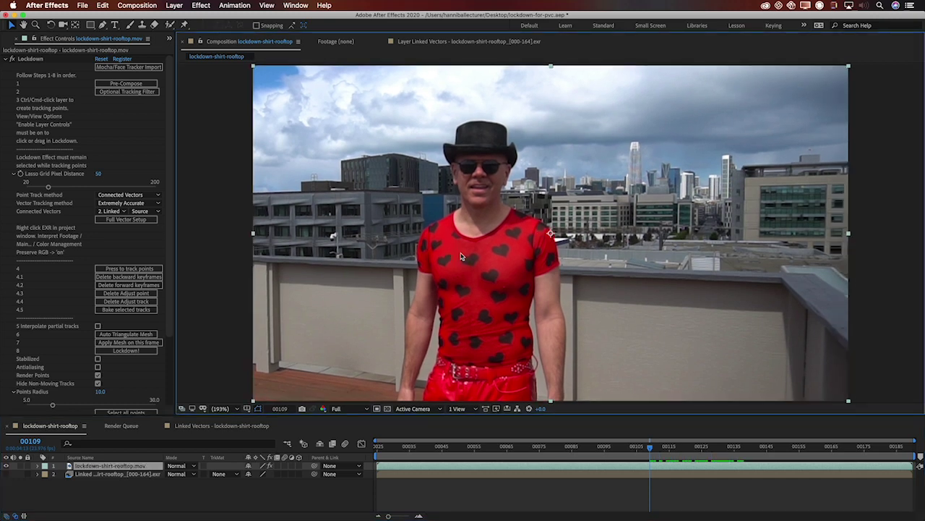
pyautogui.click(34, 61)
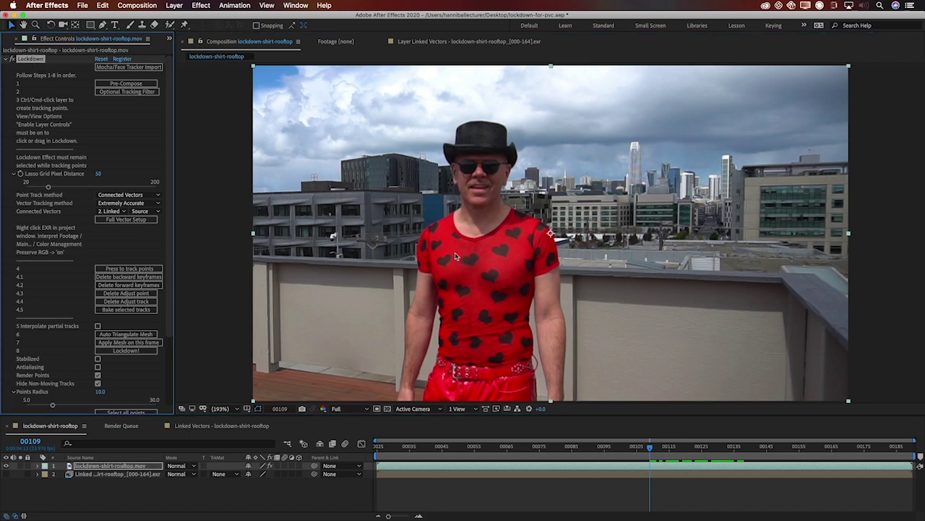
# Step: Lasso the shirt torso with Lasso Grid Pixel Distance 20 for a dense point grid
pyautogui.moveTo(443, 245)
pyautogui.mouseDown()
pyautogui.moveTo(530, 249)
pyautogui.moveTo(523, 360)
pyautogui.moveTo(446, 356)
pyautogui.mouseUp()
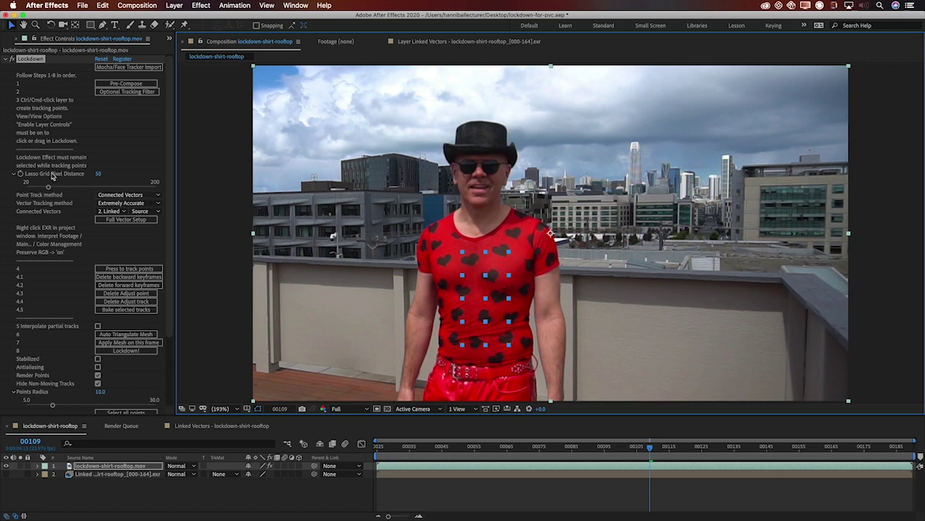
pyautogui.moveTo(96, 174); pyautogui.dragTo(61, 176)
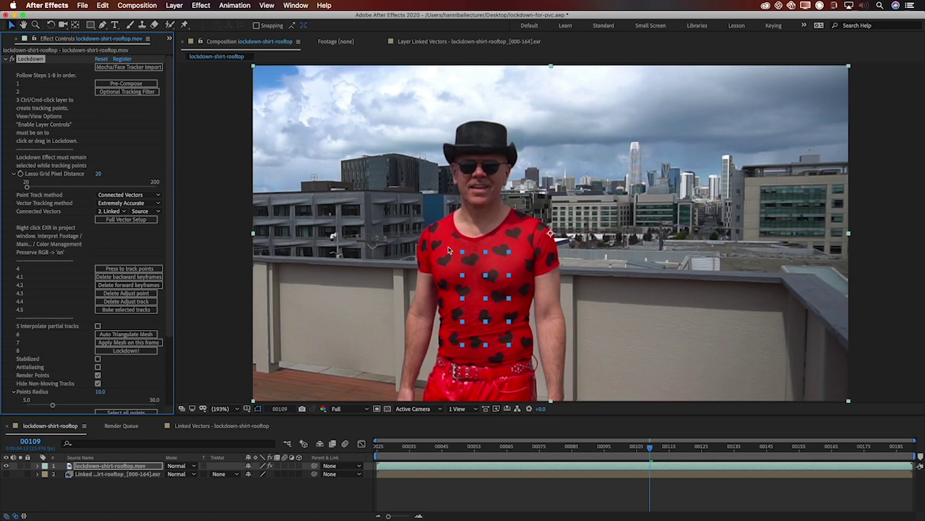
pyautogui.moveTo(444, 249)
pyautogui.mouseDown()
pyautogui.moveTo(532, 245)
pyautogui.moveTo(524, 362)
pyautogui.moveTo(446, 361)
pyautogui.mouseUp()
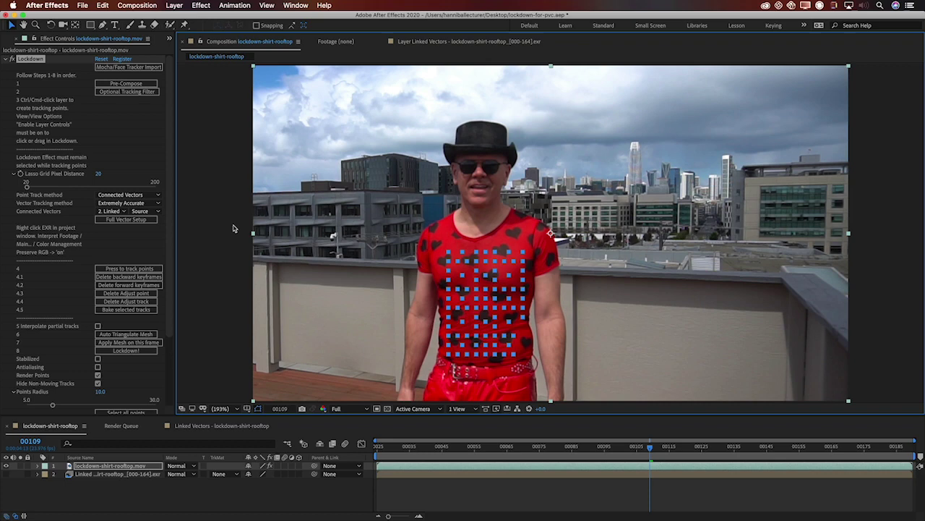
# Step: Track the shirt point grid through the clip and review the tracks back to frame 00053
pyautogui.click(144, 268)
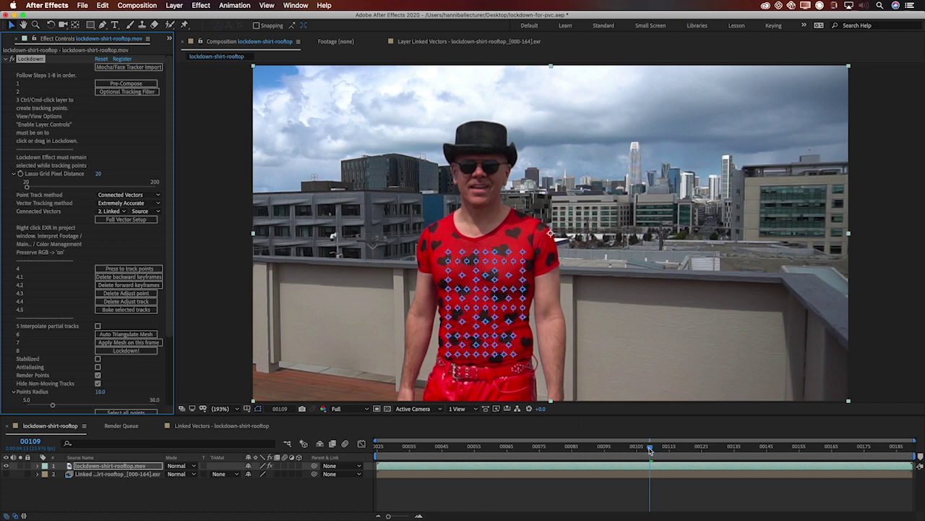
pyautogui.moveTo(650, 449); pyautogui.dragTo(465, 449)
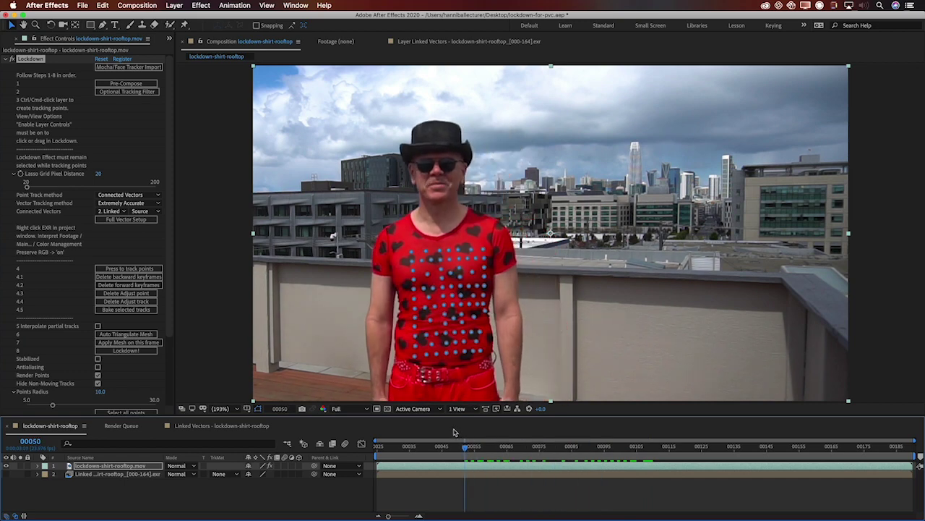
pyautogui.press('space')
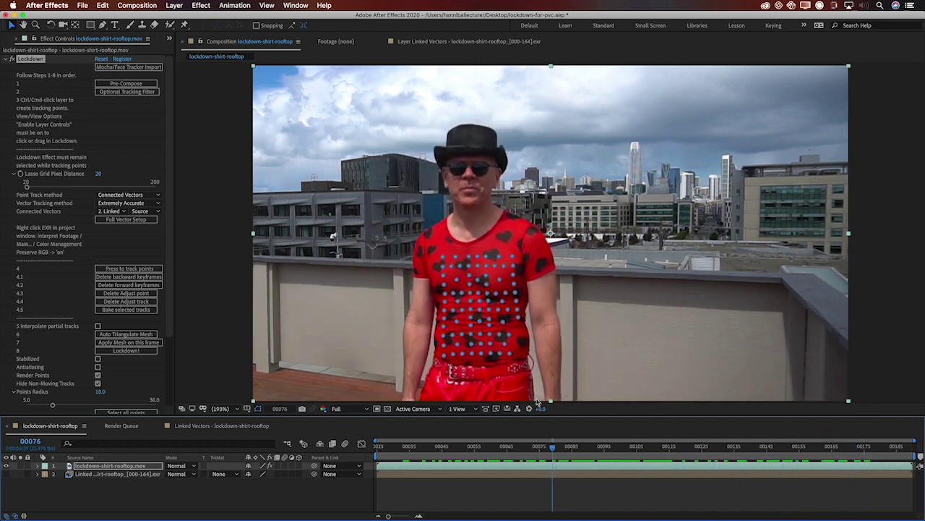
pyautogui.moveTo(536, 402); pyautogui.dragTo(468, 394)
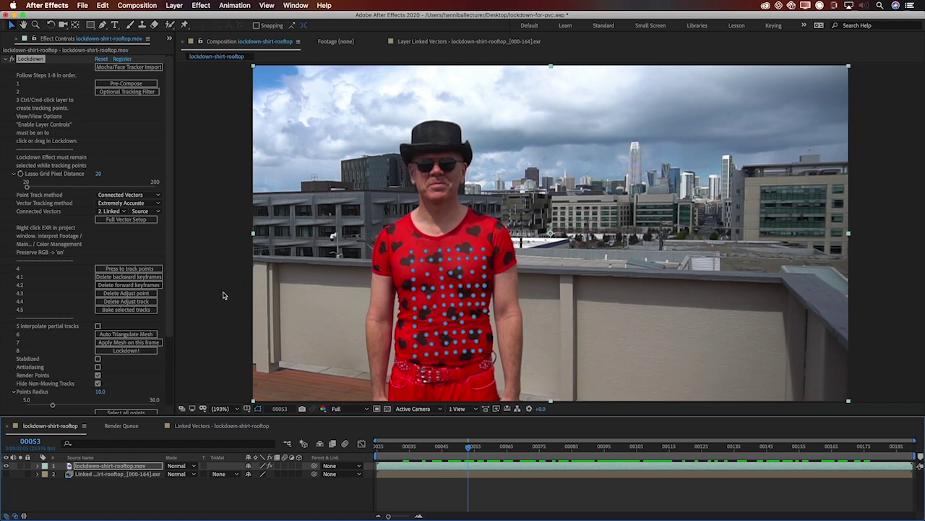
# Step: Auto-triangulate the tracked shirt points into a Lockdown mesh across the torso at frame 00053
pyautogui.click(144, 335)
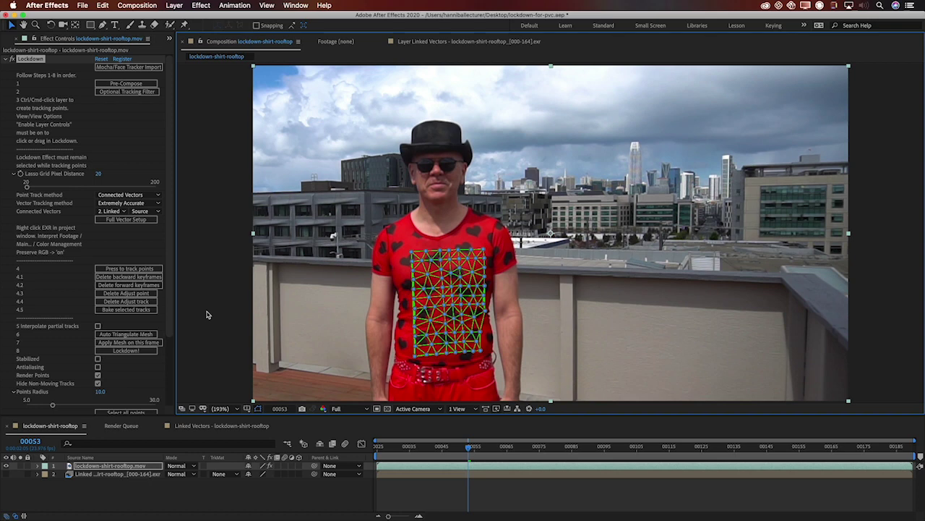
# Step: Apply the mesh on this frame, run Lockdown!, and confirm the 'Your clip is locked down.' message
pyautogui.click(150, 352)
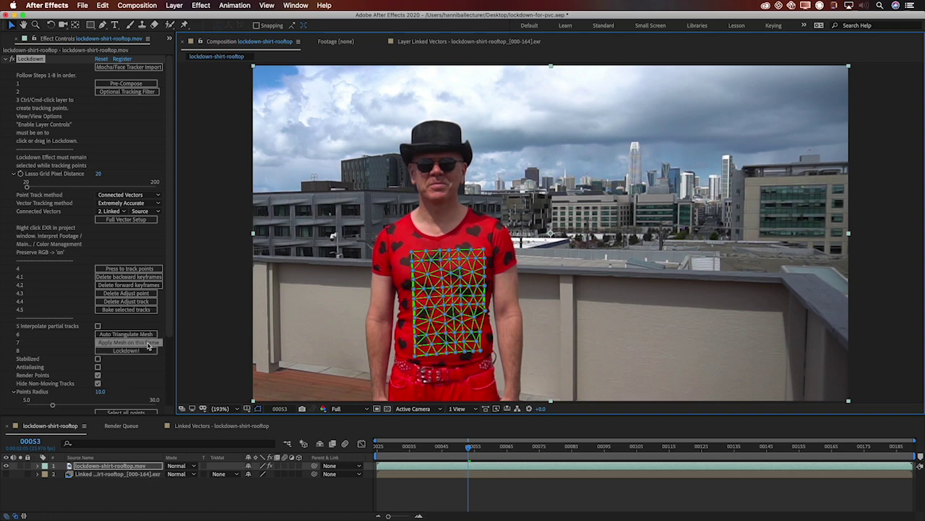
pyautogui.click(148, 343)
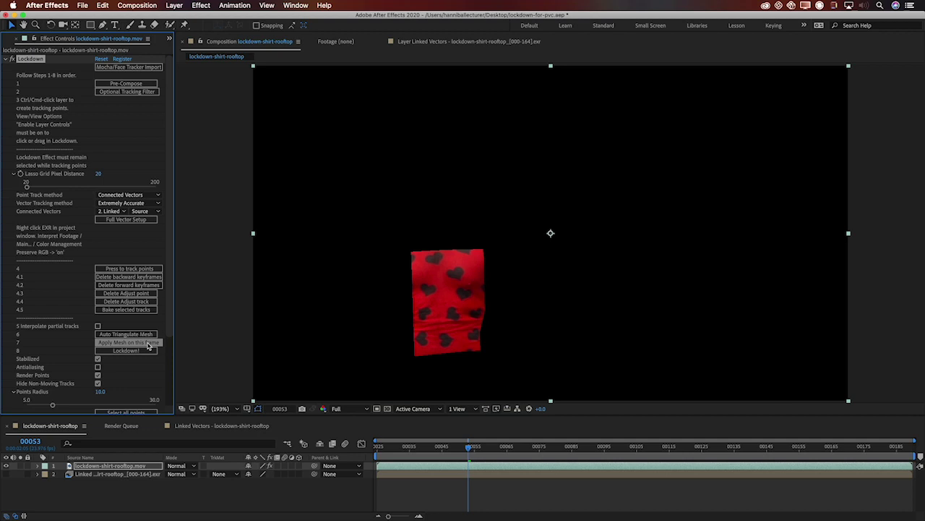
pyautogui.click(144, 352)
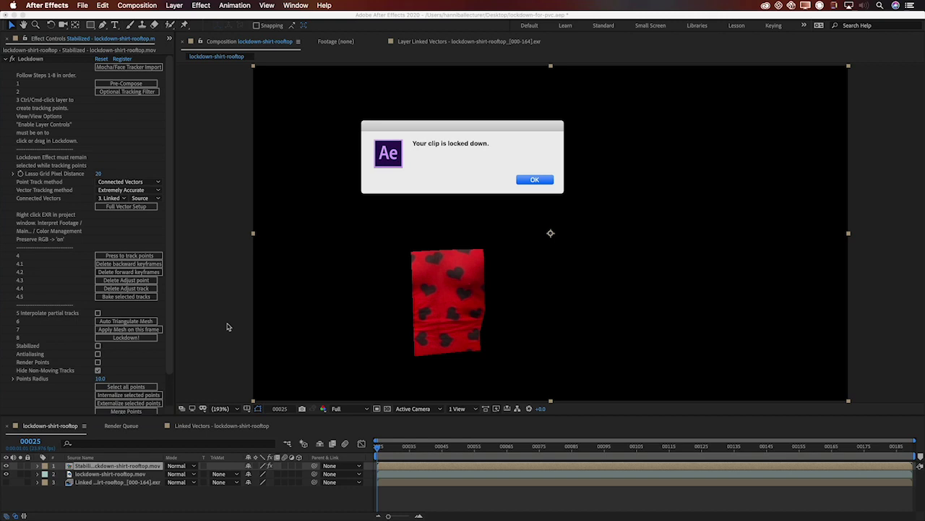
pyautogui.click(544, 181)
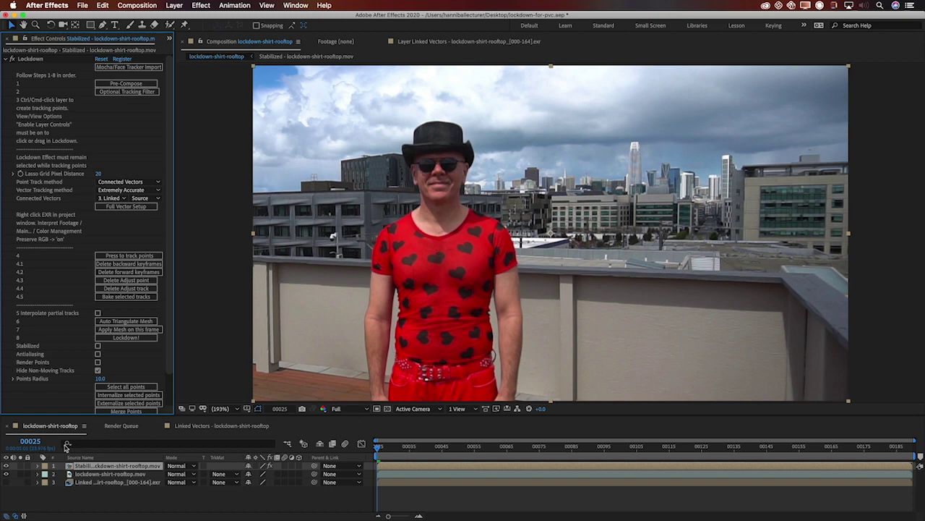
# Step: Open the Stabilized precomp, solo the shirt patch, scrub ahead to check it, then show the Project panel
pyautogui.doubleClick(70, 467)
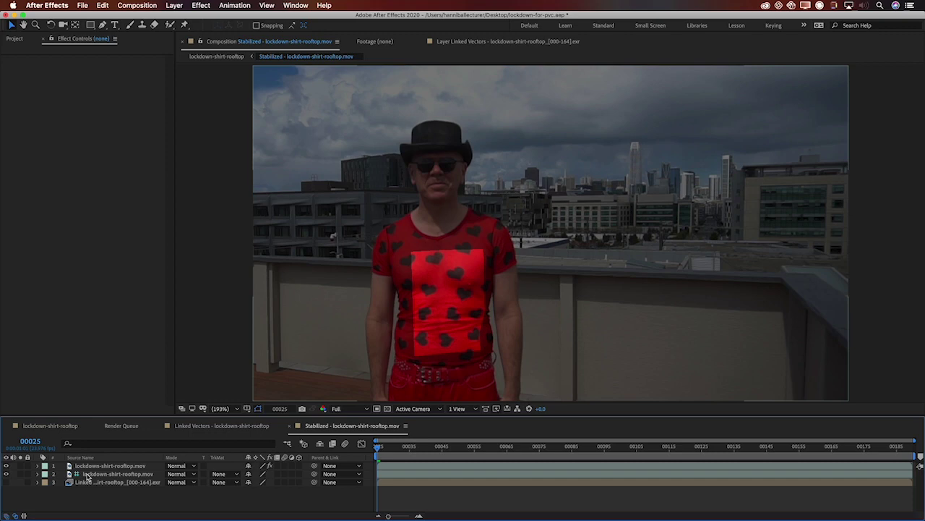
pyautogui.click(20, 466)
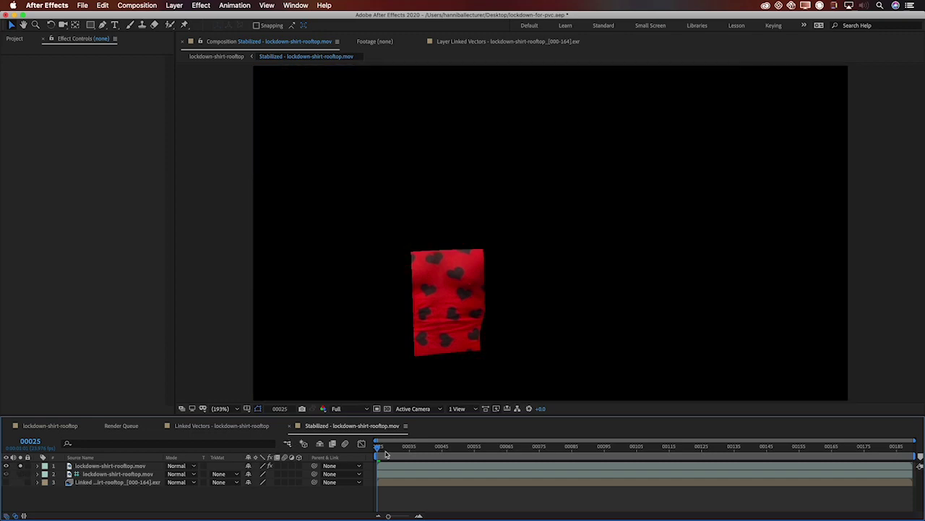
pyautogui.moveTo(378, 447); pyautogui.dragTo(601, 448)
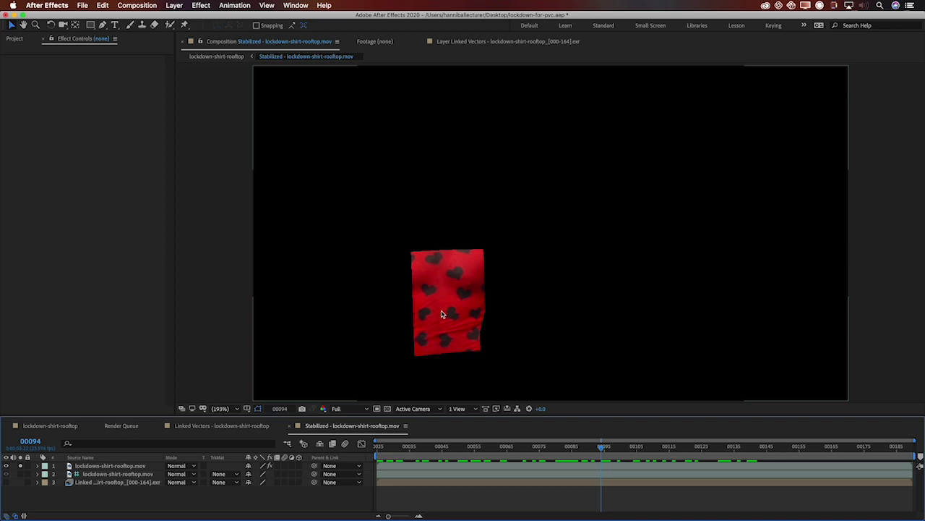
pyautogui.press('super+0')
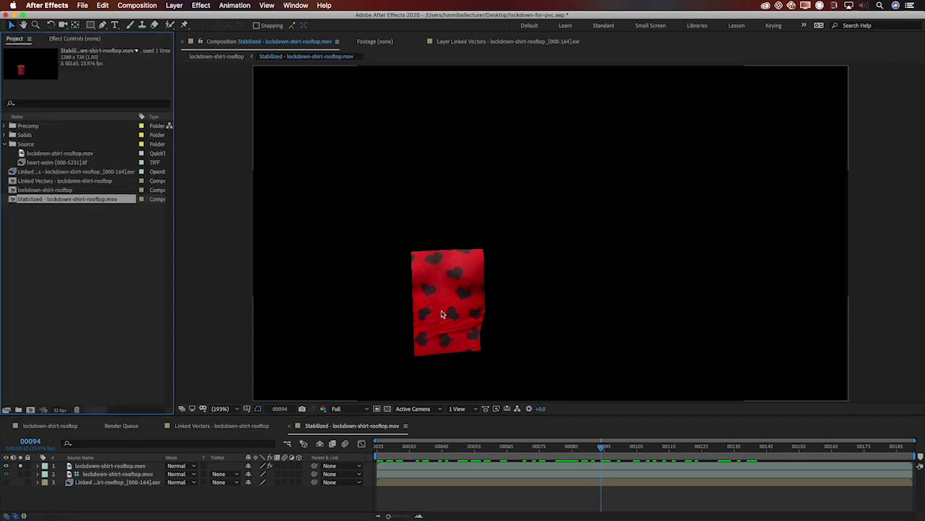
# Step: Add the title comp from the Precomp folder to the Stabilized comp, nudge it left, then hide it
pyautogui.click(5, 126)
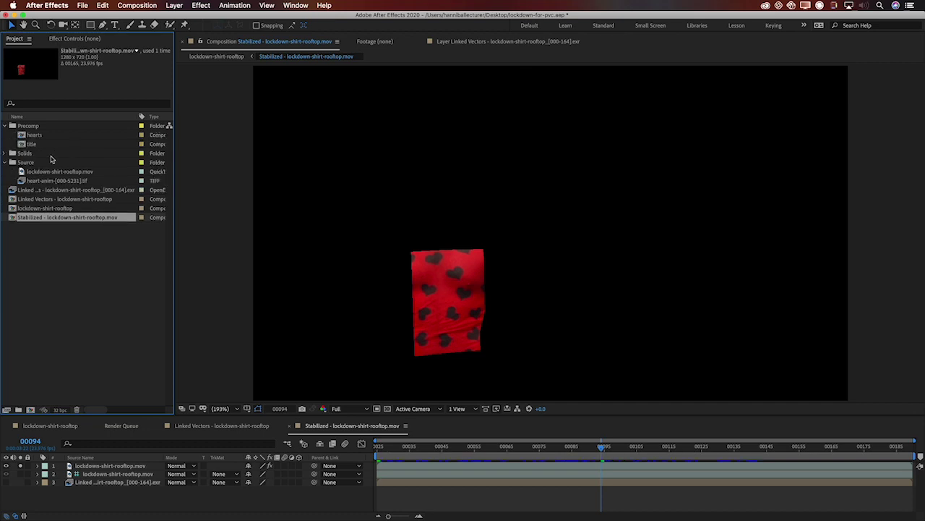
pyautogui.moveTo(29, 144); pyautogui.dragTo(460, 289)
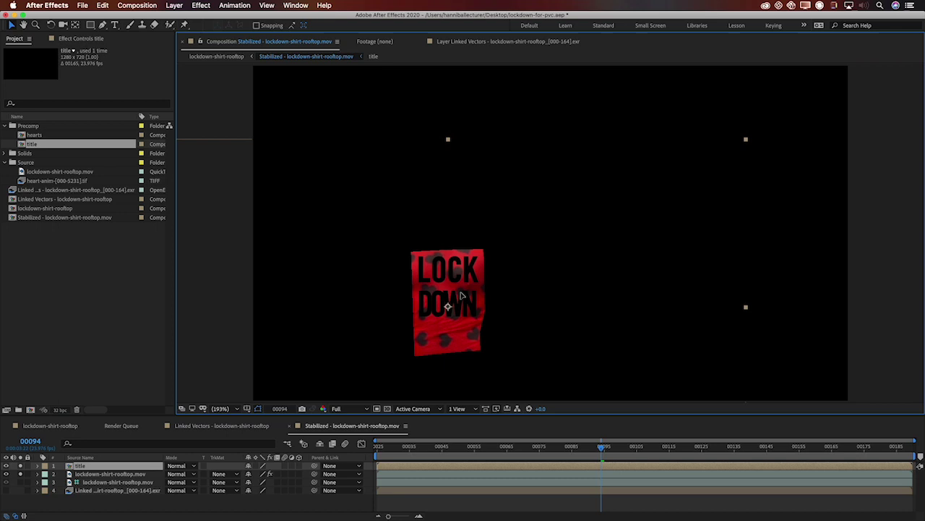
pyautogui.press('Left')
pyautogui.press('Left')
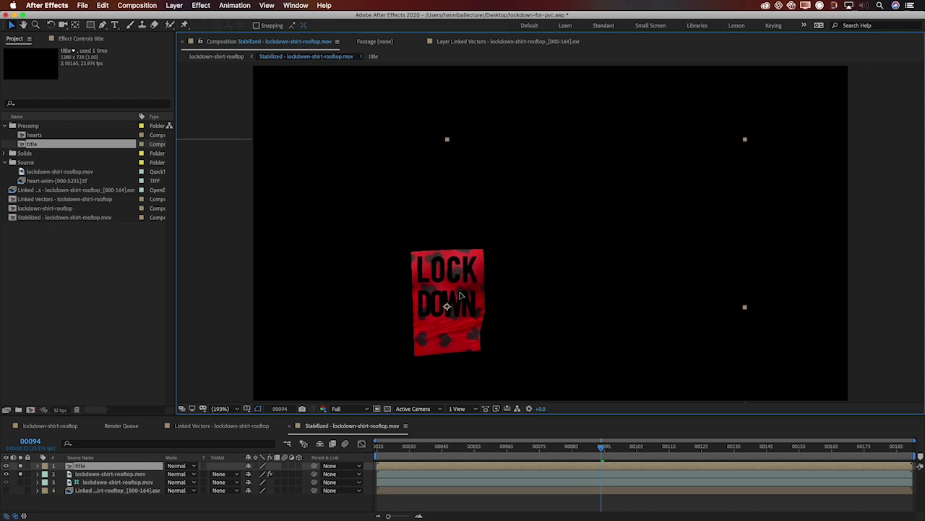
pyautogui.press('Return')
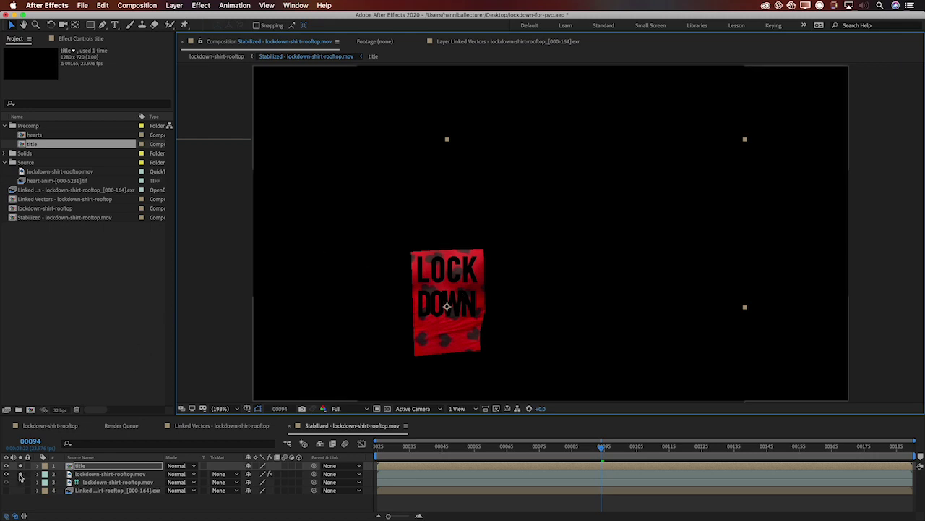
pyautogui.click(21, 475)
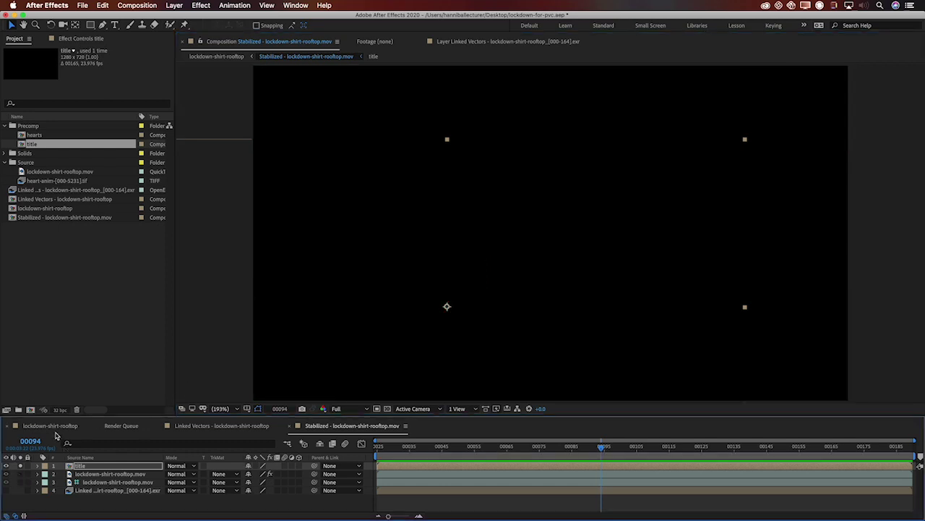
# Step: Play the lockdown-shirt-rooftop comp to watch the LOCK DOWN title follow the shirt
pyautogui.click(50, 426)
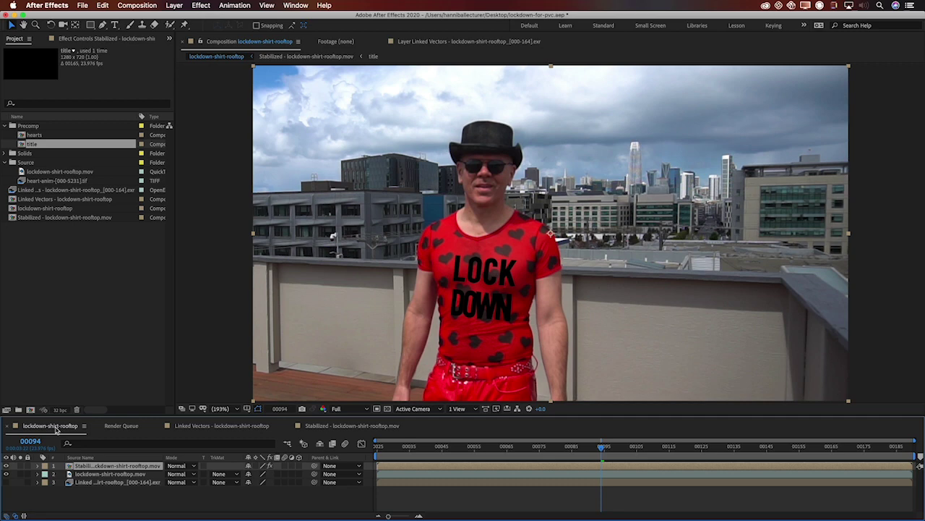
pyautogui.press('space')
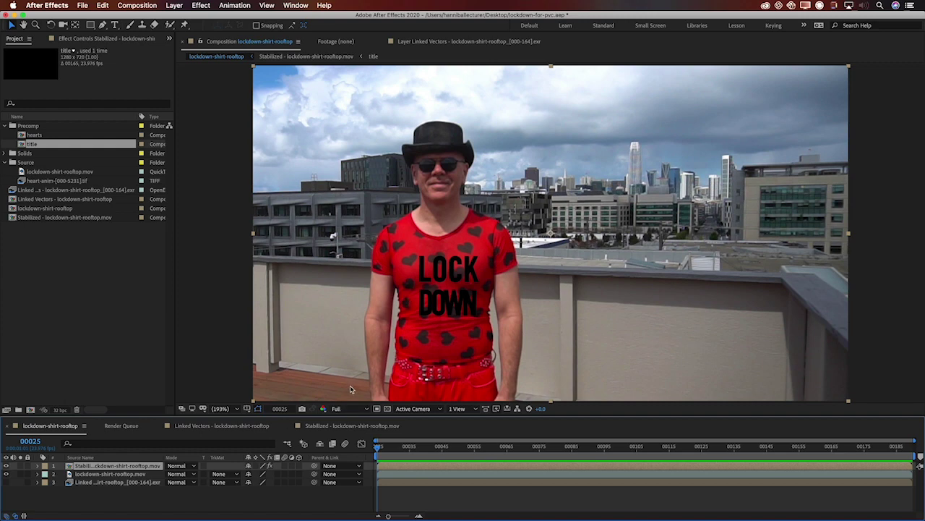
# Step: In the Stabilized comp, unhide the title layer and replace it with the hearts comp
pyautogui.click(342, 427)
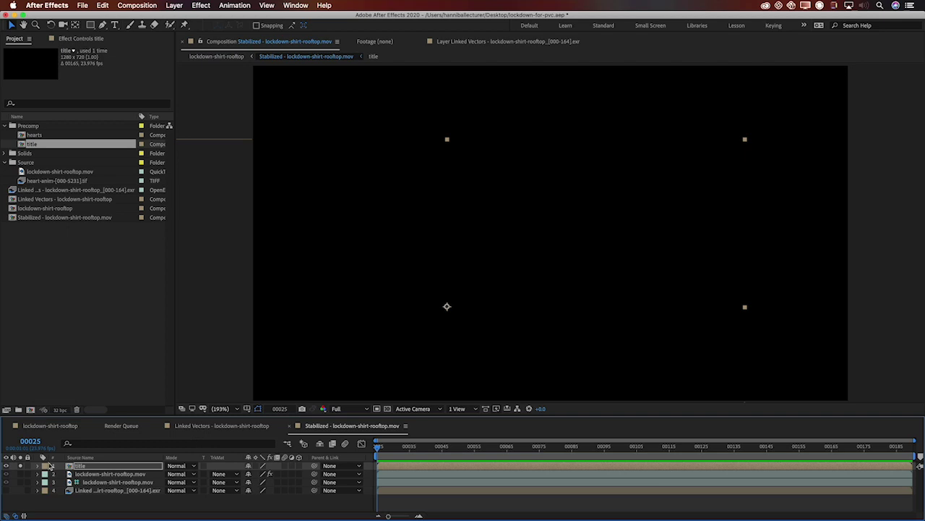
pyautogui.click(7, 465)
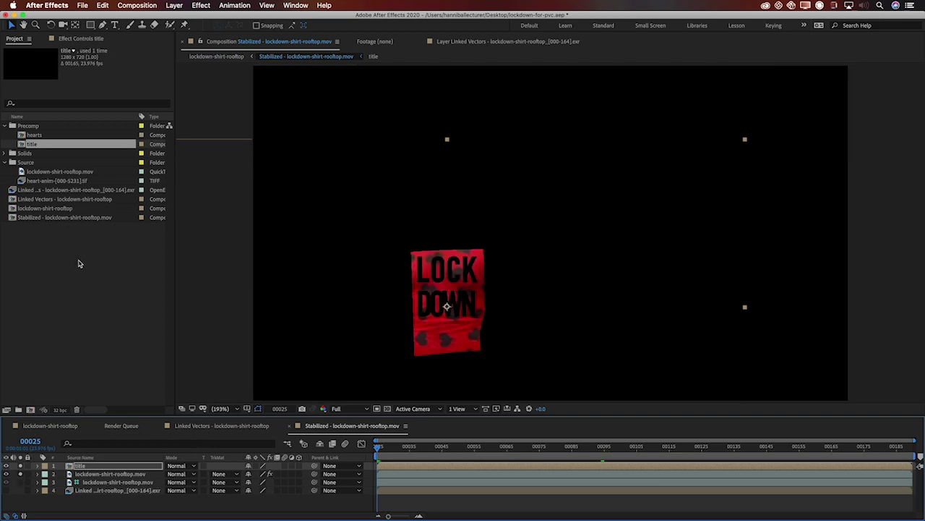
pyautogui.click(22, 136)
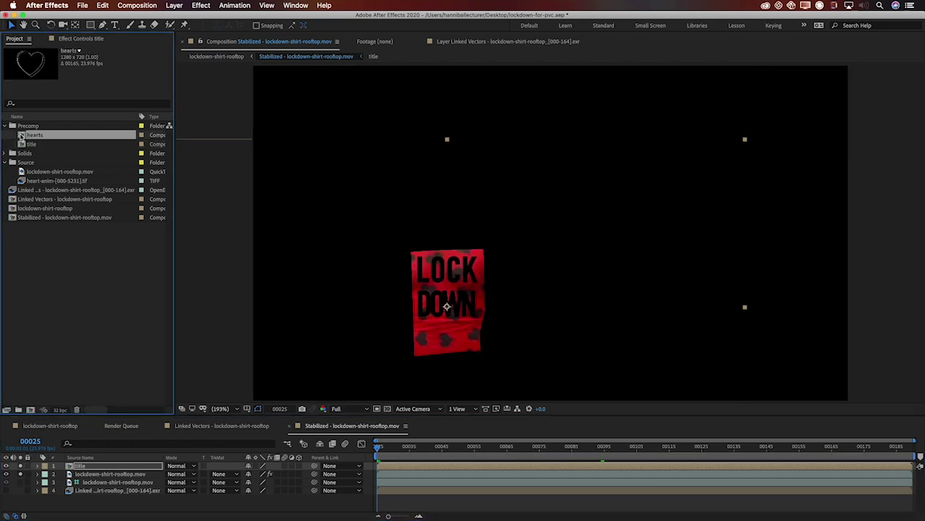
pyautogui.press('super+alt+slash')
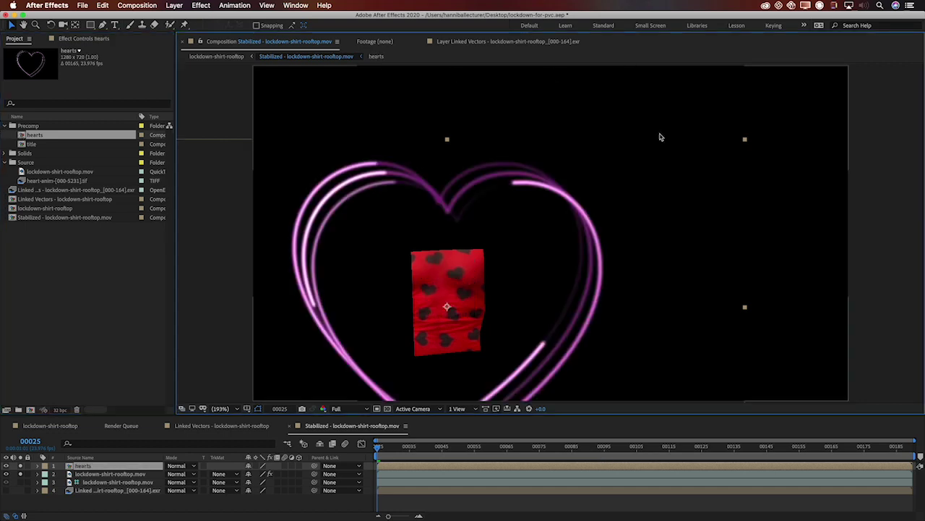
# Step: Scale the heart down, raise it over the shirt patch, and tilt it slightly
pyautogui.moveTo(744, 142); pyautogui.dragTo(513, 259)
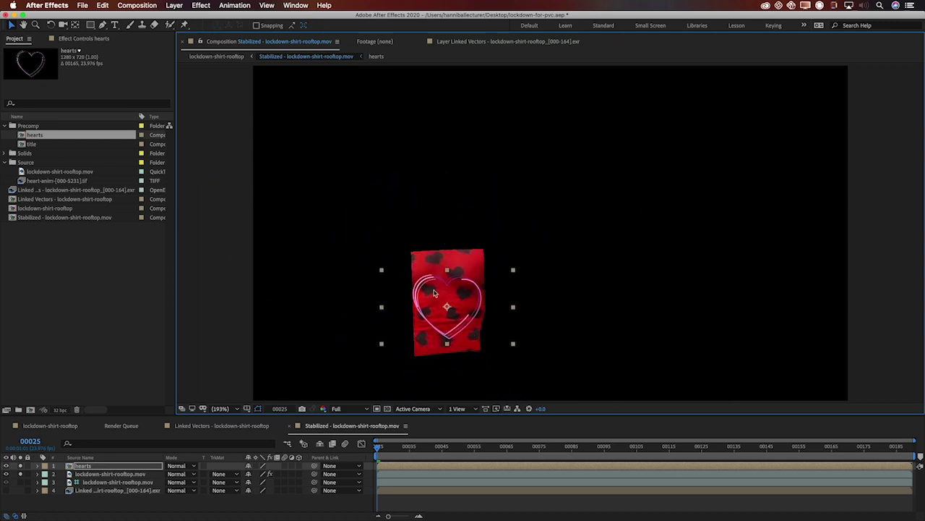
pyautogui.moveTo(450, 317); pyautogui.dragTo(451, 295)
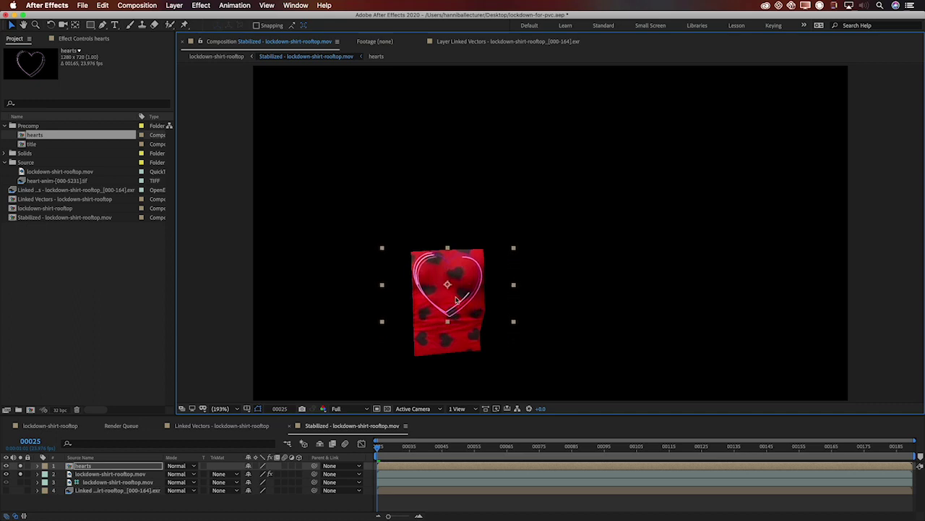
pyautogui.press('w')
pyautogui.moveTo(512, 252); pyautogui.dragTo(512, 251)
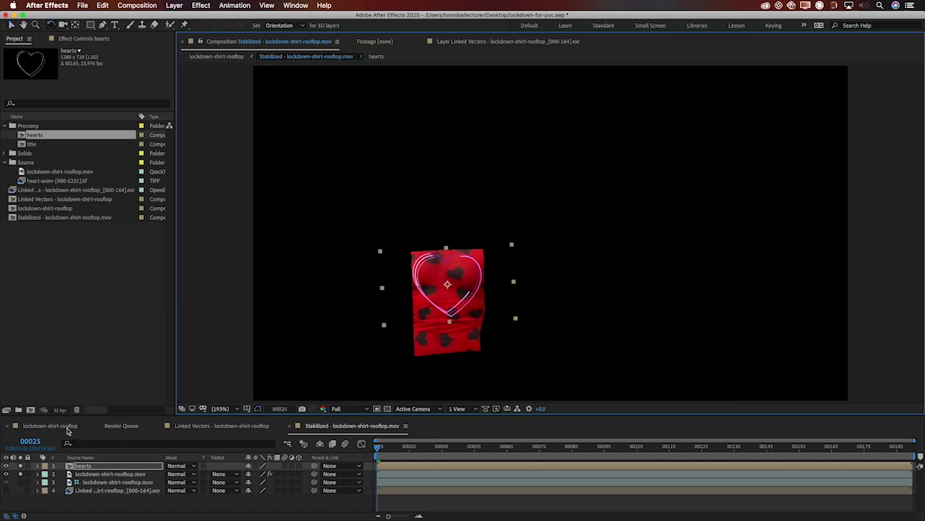
# Step: Hide the shirt footage, apply Stylize > Glow to the hearts layer, and preview it in the rooftop comp
pyautogui.click(20, 477)
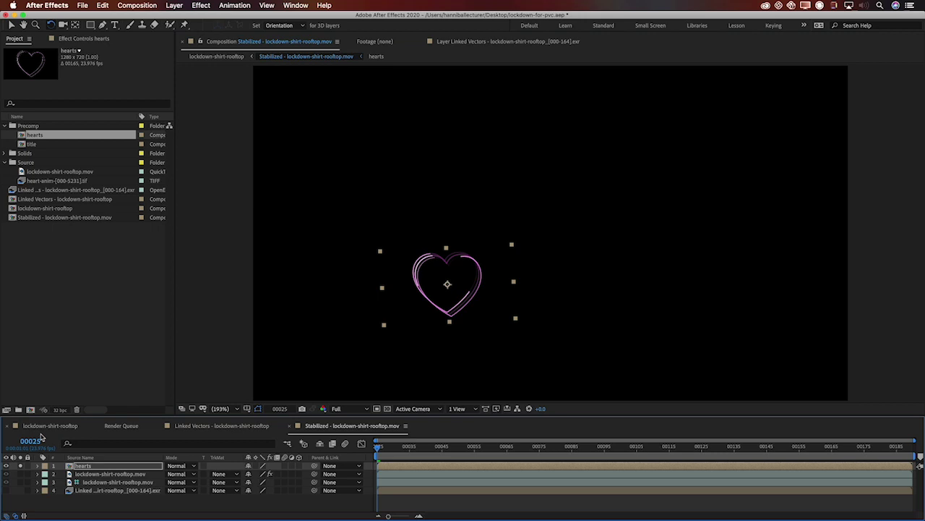
pyautogui.click(75, 468)
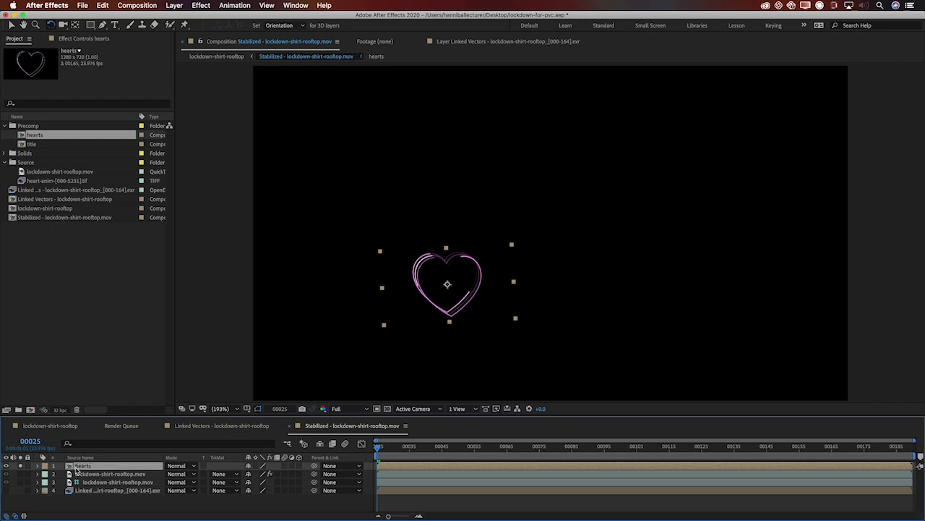
pyautogui.press('F3')
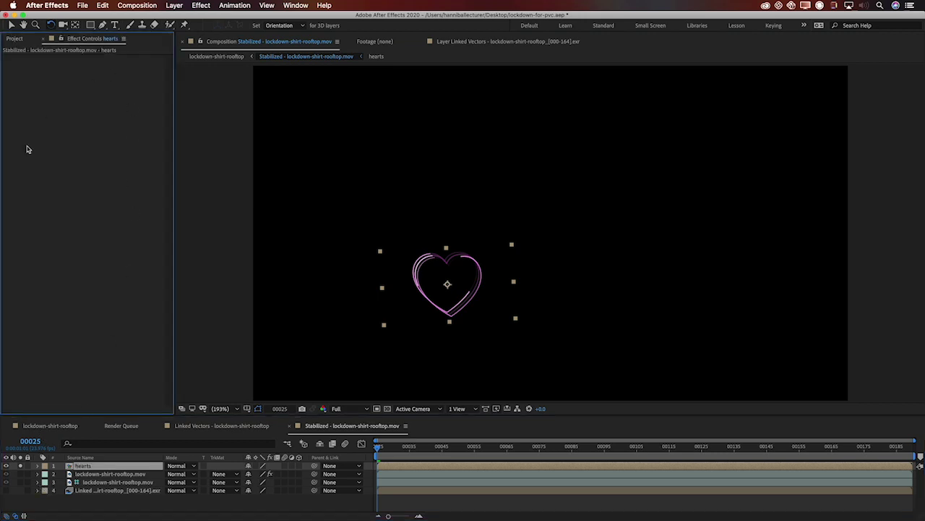
pyautogui.rightClick(27, 148)
pyautogui.moveTo(108, 408)
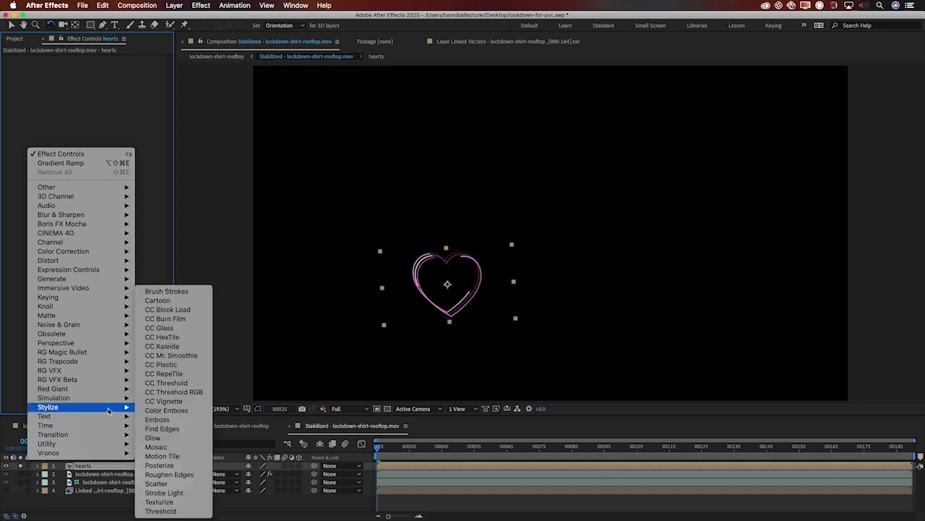
pyautogui.click(177, 439)
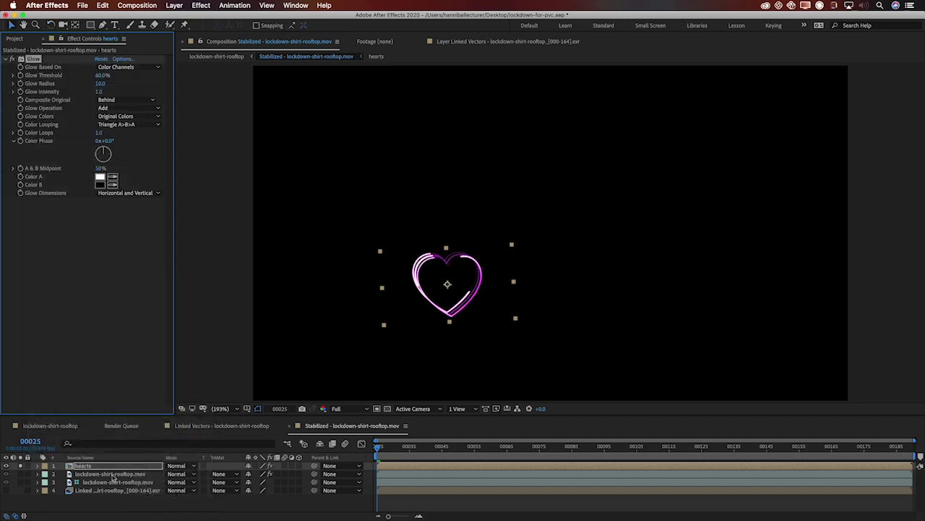
pyautogui.click(49, 426)
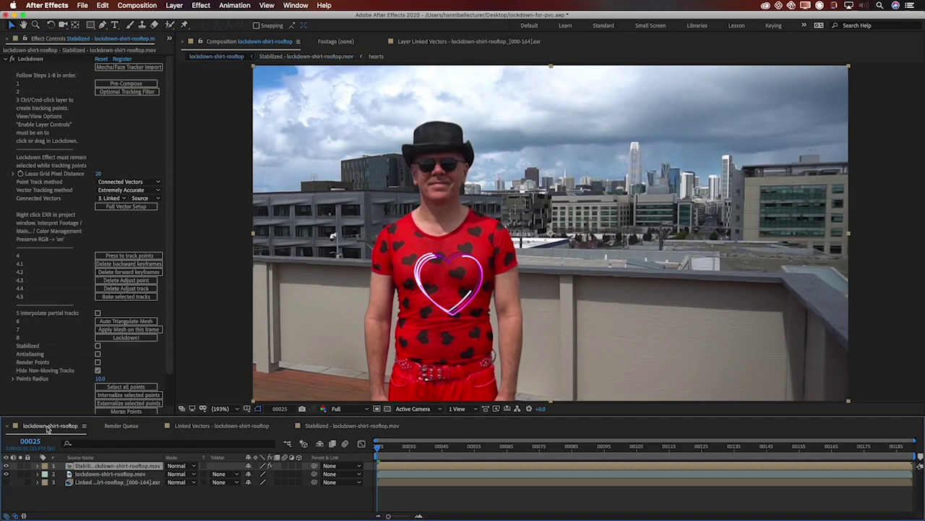
pyautogui.press('space')
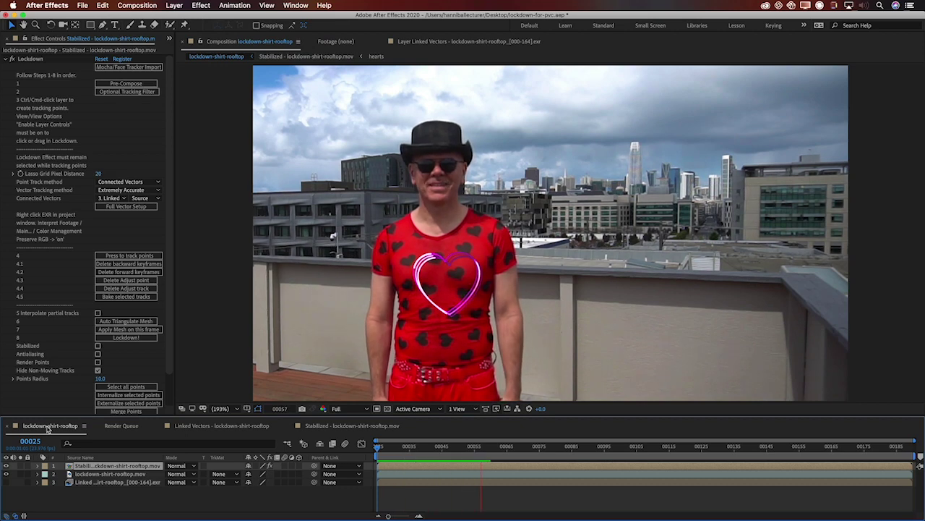